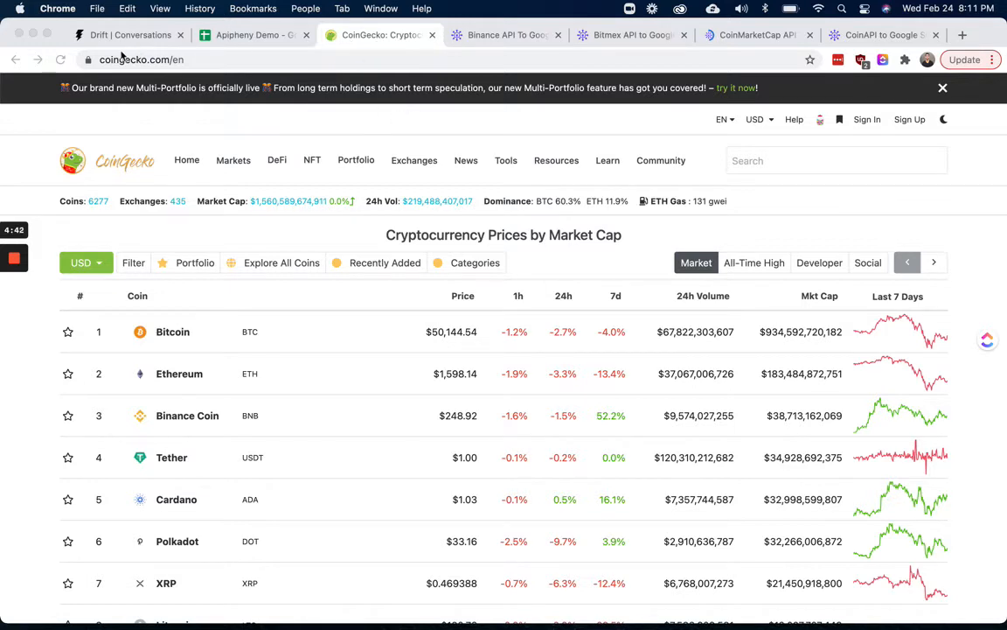
Open CoinGecko's Crypto API documentation page and scroll down to the endpoint list
mouse_move(556, 162)
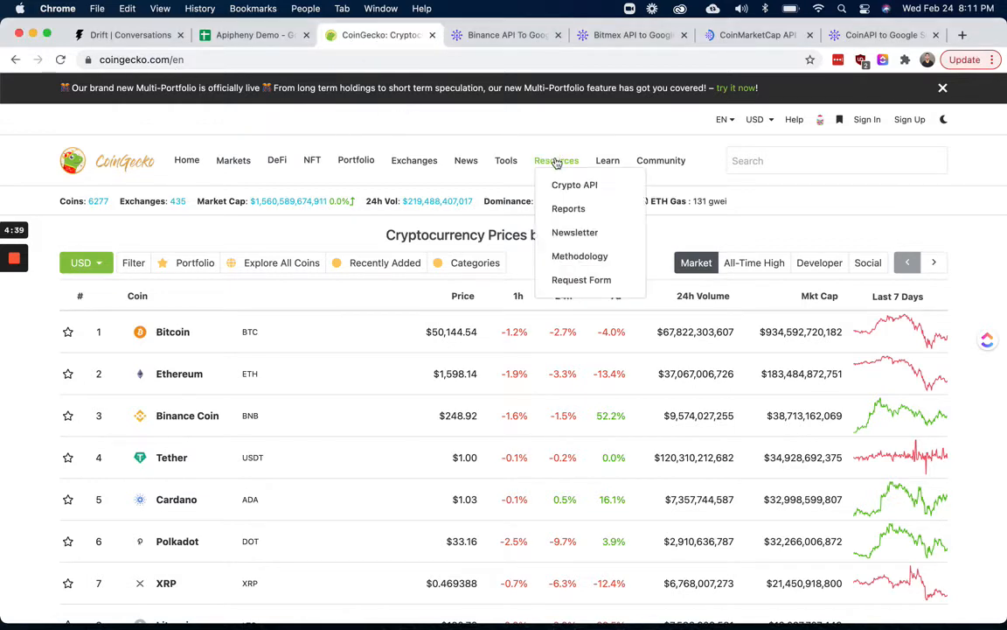
left_click(587, 192)
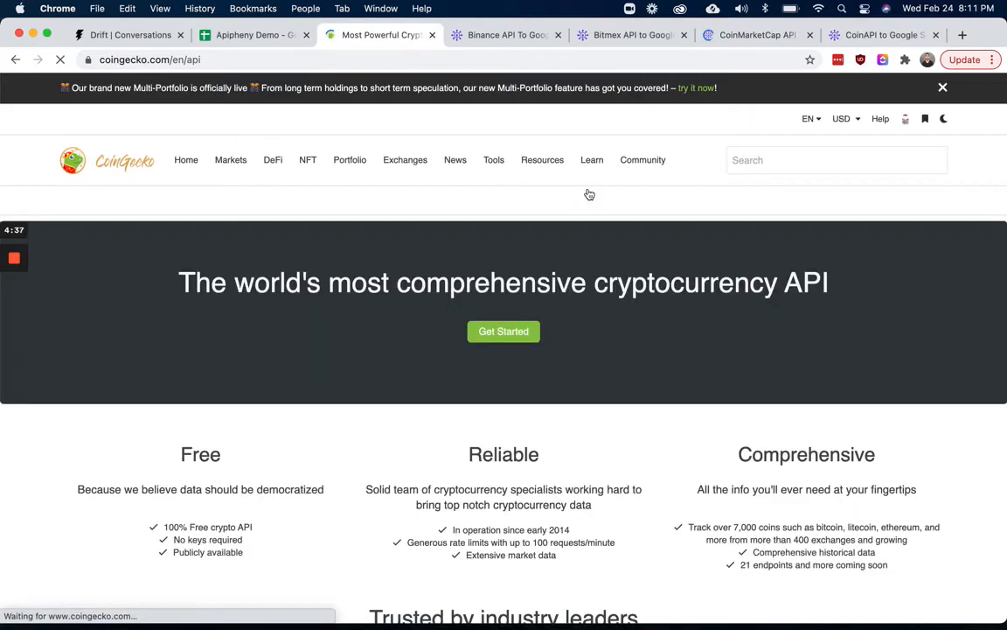
scroll(584, 354, "down", 15)
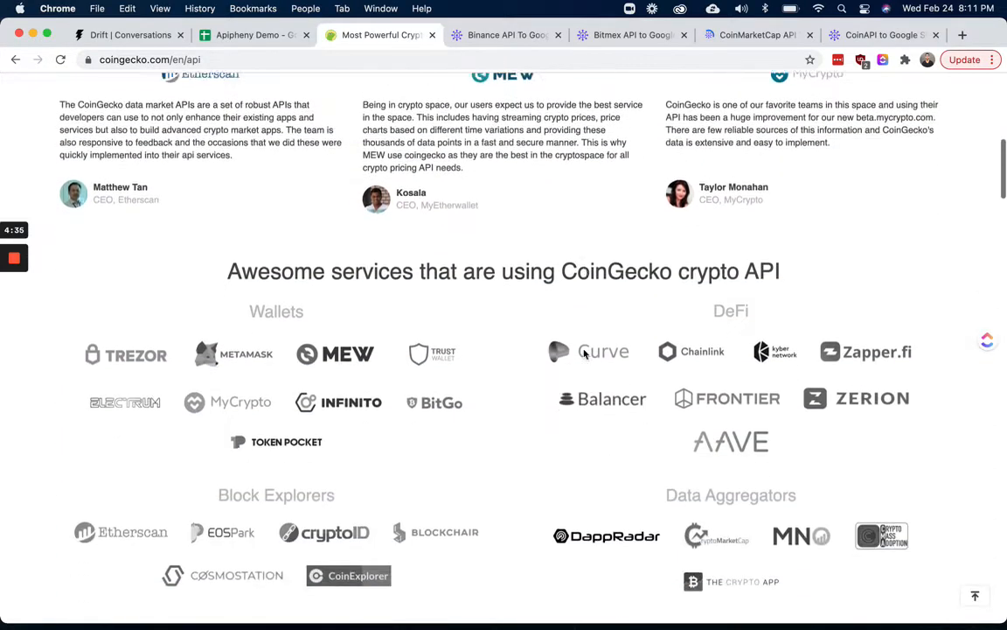
scroll(585, 354, "down", 15)
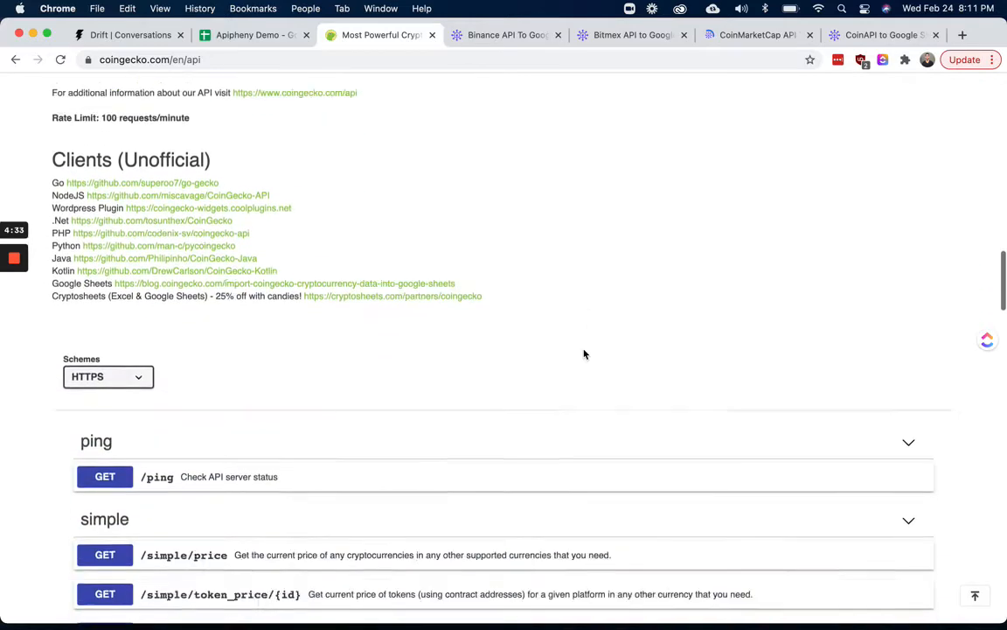
scroll(585, 354, "down", 2)
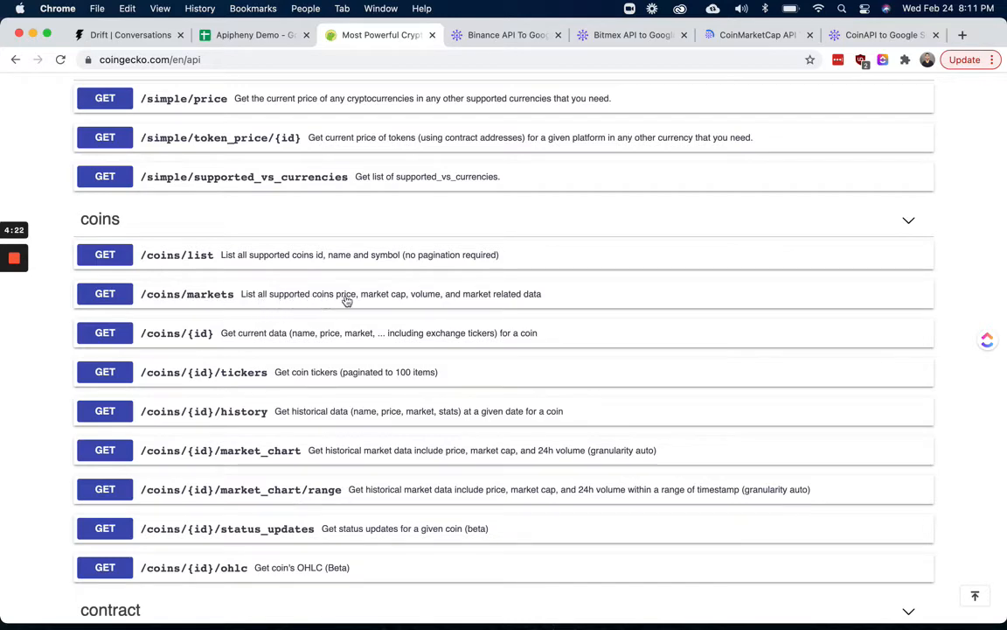
Expand the /coins/markets endpoint and switch it into Try it out mode
left_click(491, 298)
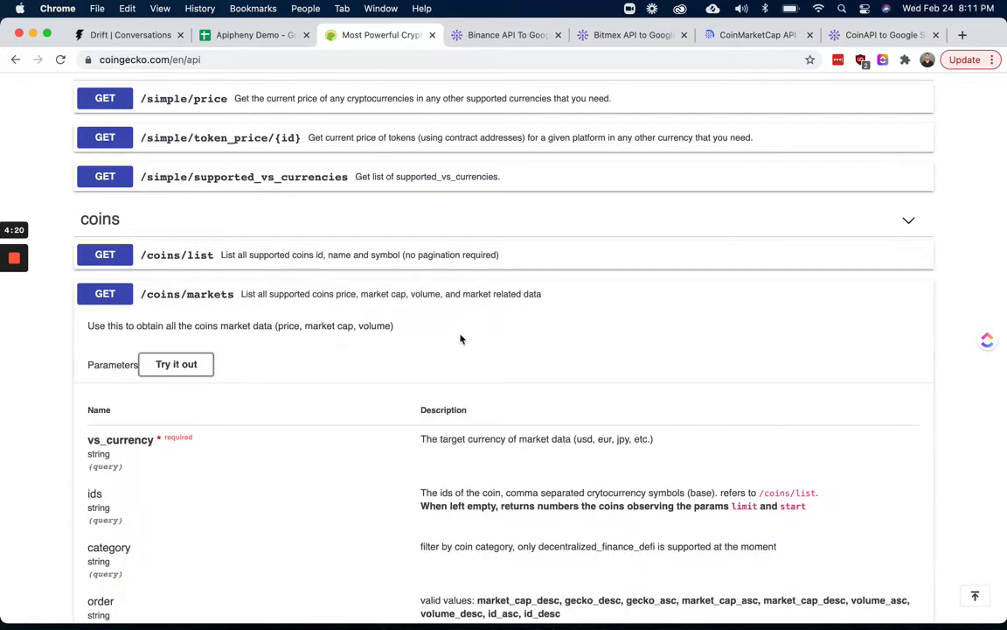
scroll(455, 344, "down", 3)
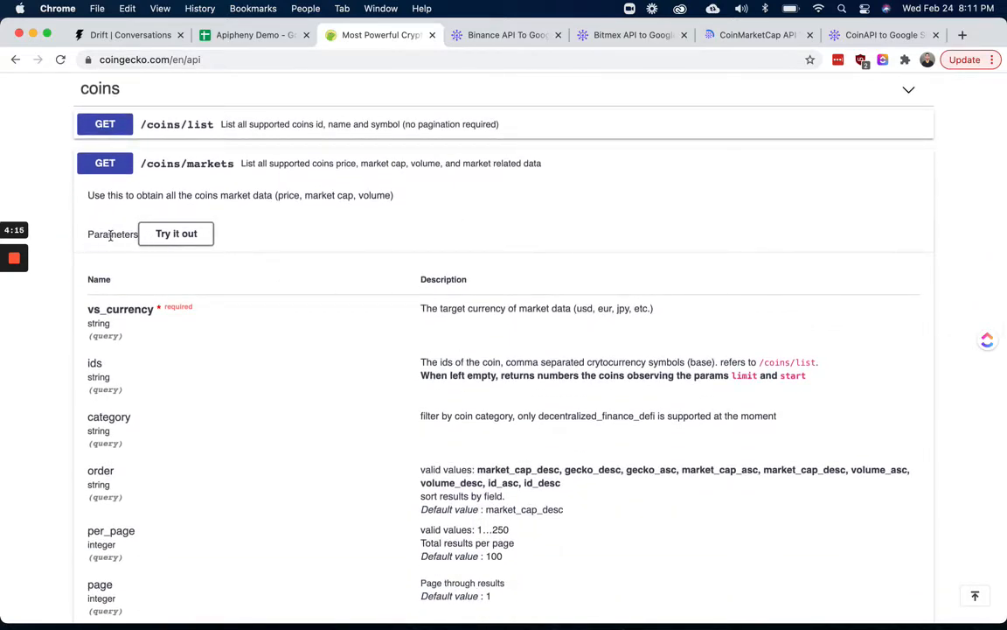
left_click(172, 233)
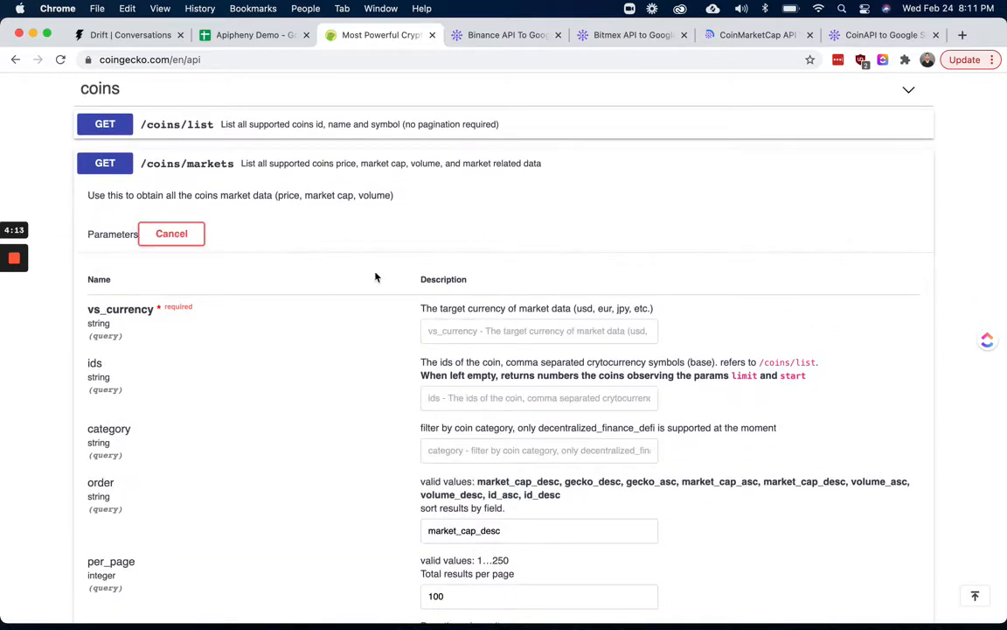
scroll(375, 277, "down", 2)
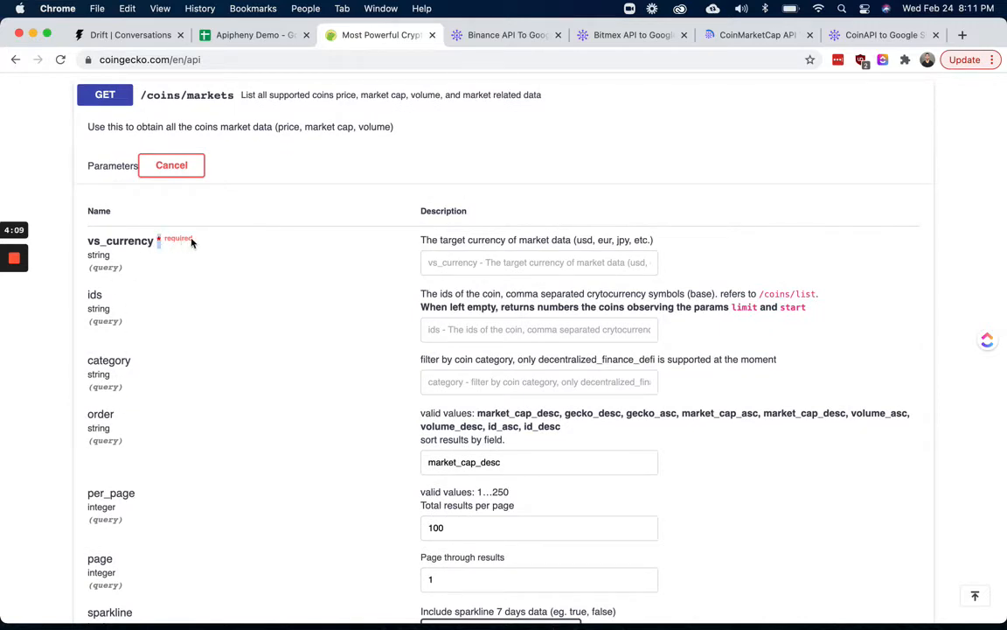
Set the vs_currency parameter of /coins/markets to usd
left_click(490, 271)
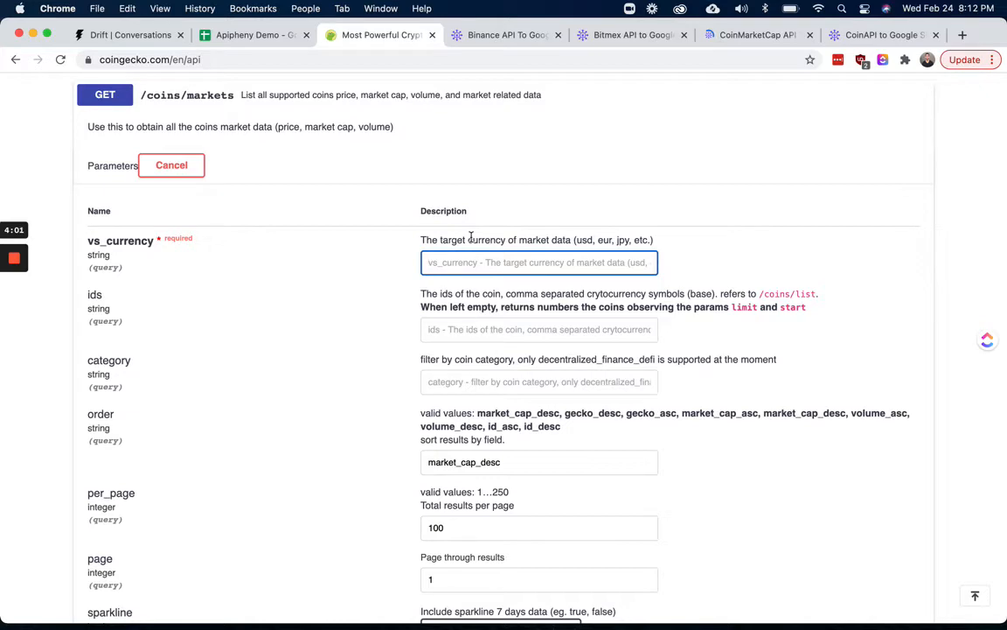
type("usd")
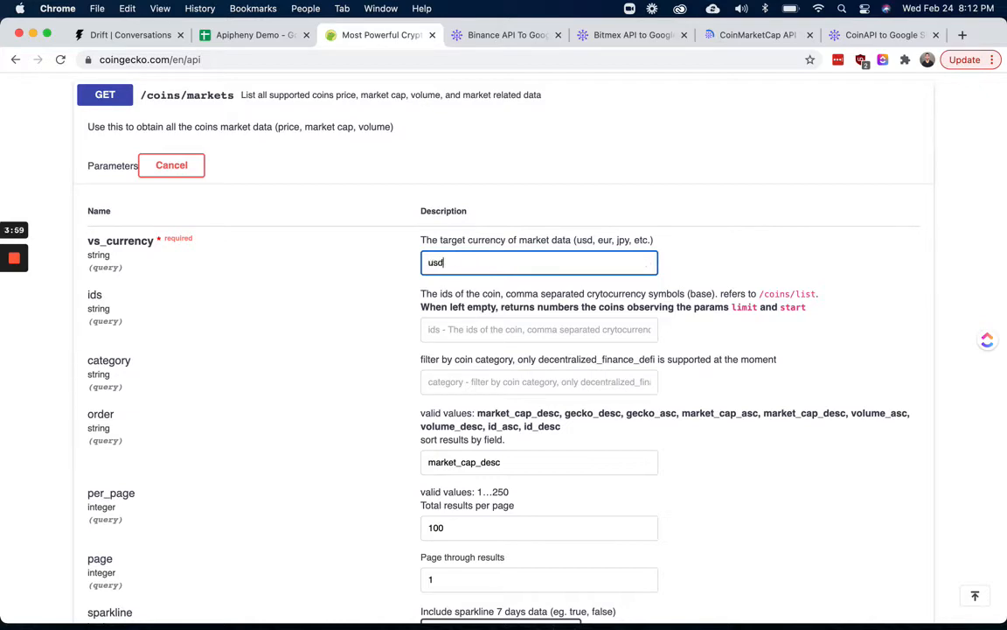
Review the remaining /coins/markets parameters such as category, order, per_page and sparkline
scroll(323, 415, "down", 3)
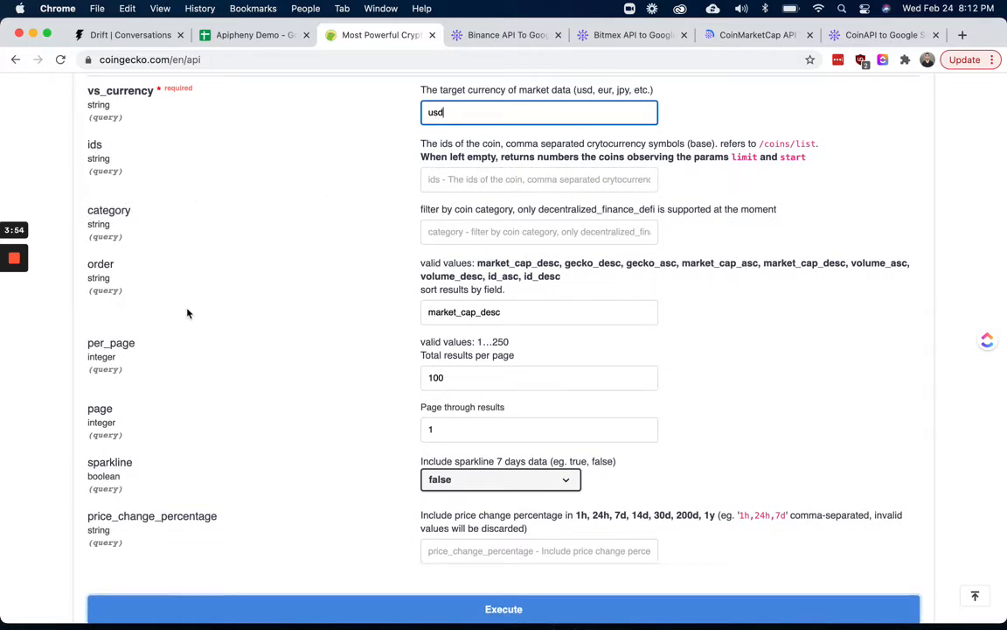
scroll(186, 311, "up", 1)
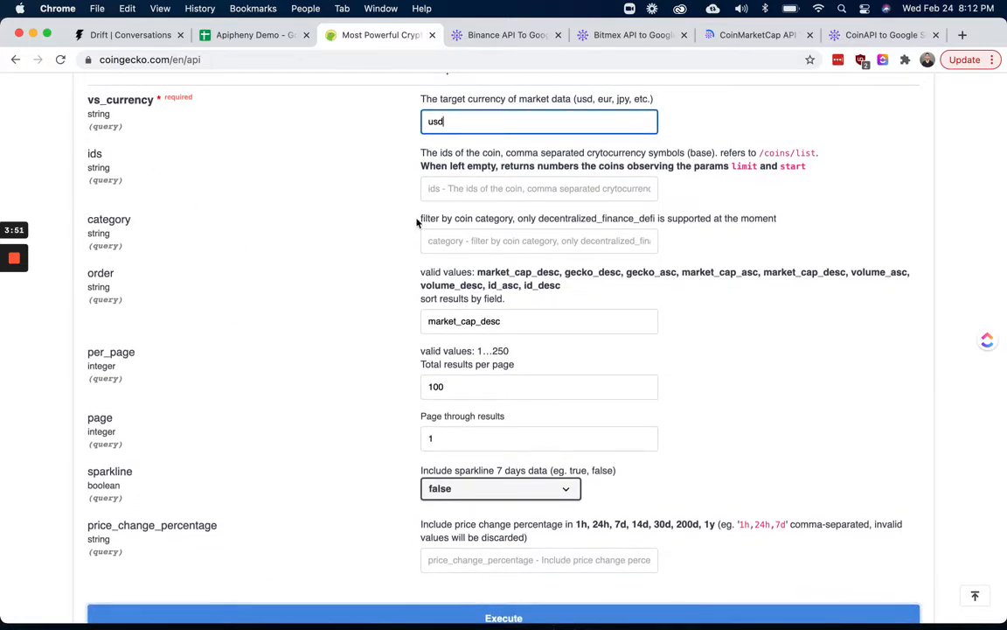
left_click_drag(420, 217, 516, 219)
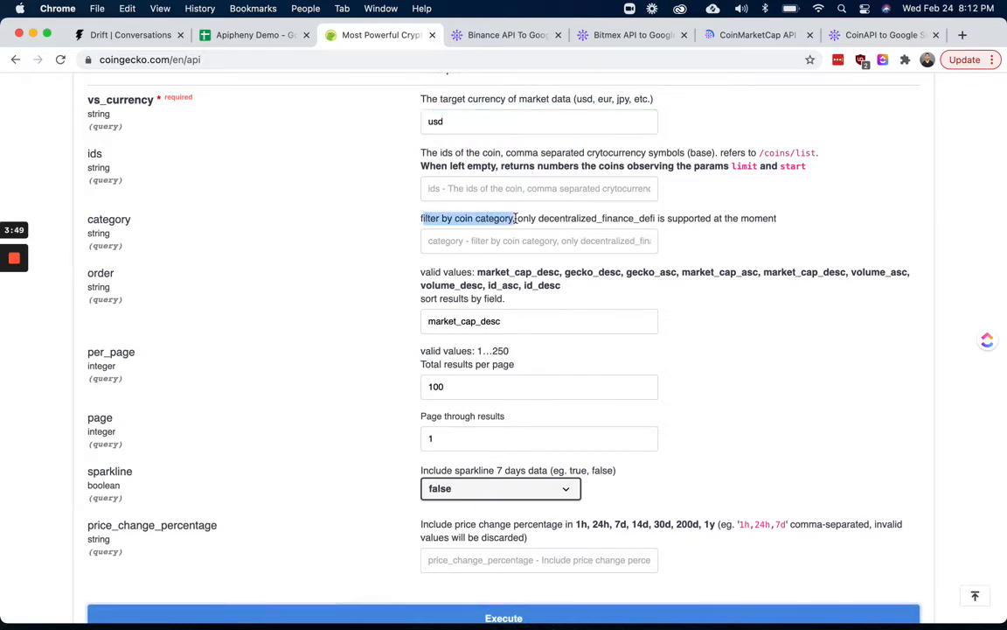
scroll(355, 306, "down", 5)
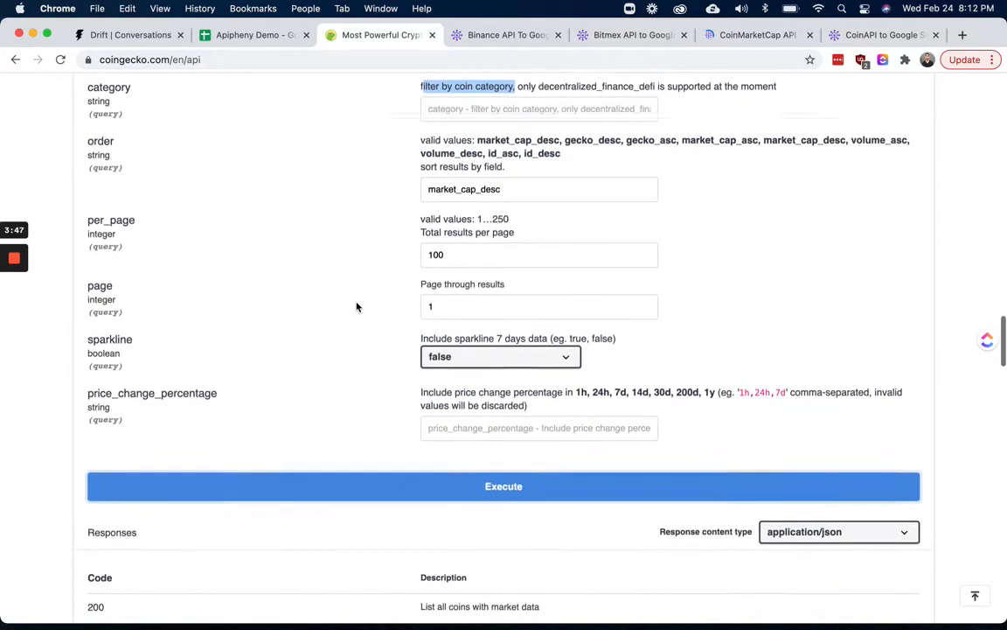
scroll(357, 307, "up", 4)
scroll(357, 307, "up", 3)
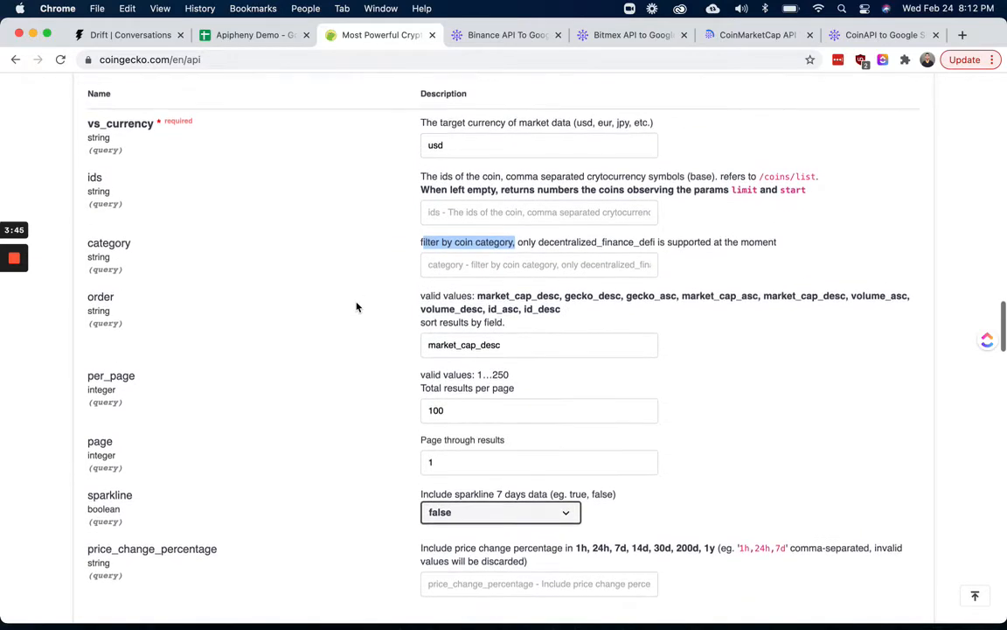
scroll(356, 307, "down", 2)
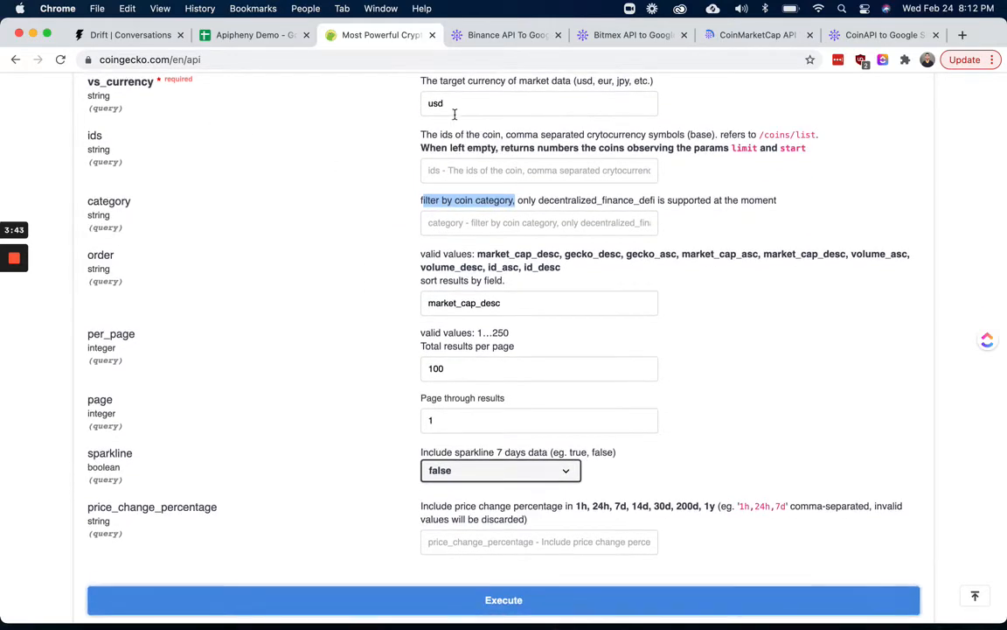
left_click_drag(453, 105, 417, 106)
scroll(297, 244, "down", 3)
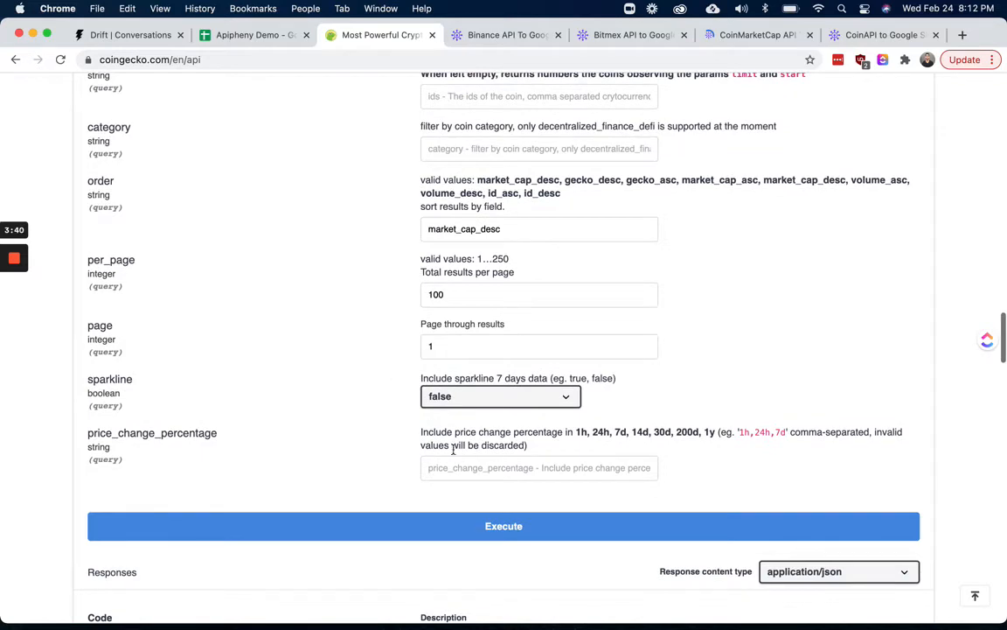
Execute the /coins/markets request and select the generated curl command
left_click(490, 526)
scroll(337, 366, "down", 7)
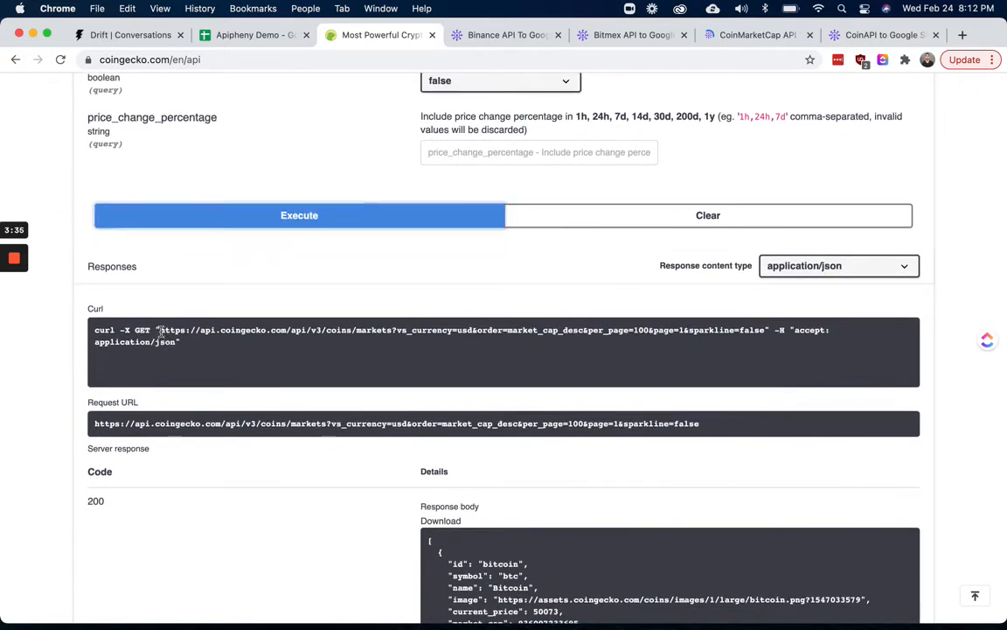
triple_click(160, 331)
left_click(222, 348)
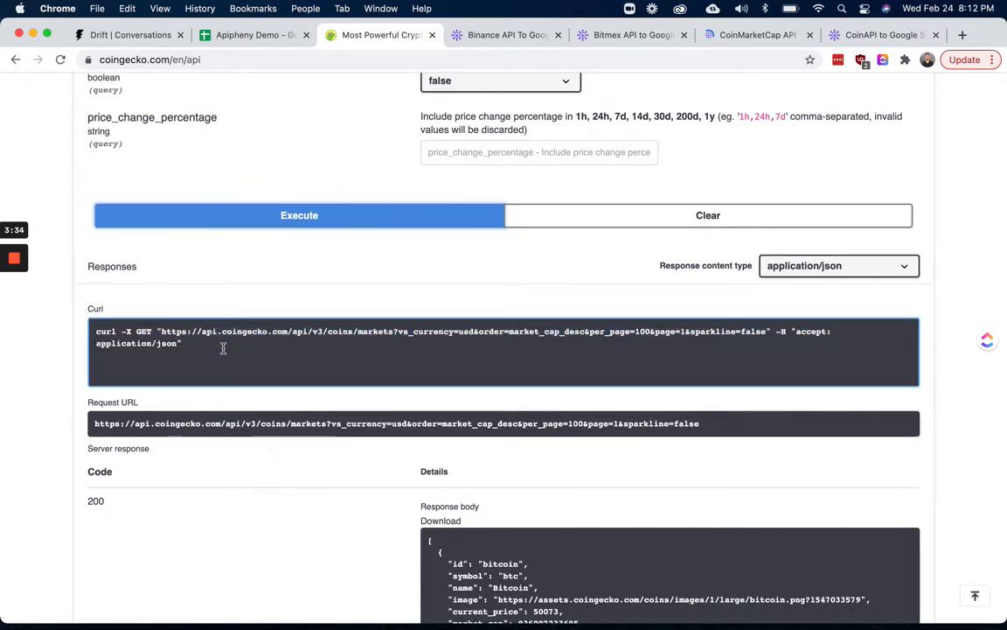
In the Apipheny Demo sheet's API Integrator import panel, set the method to GET
left_click(249, 35)
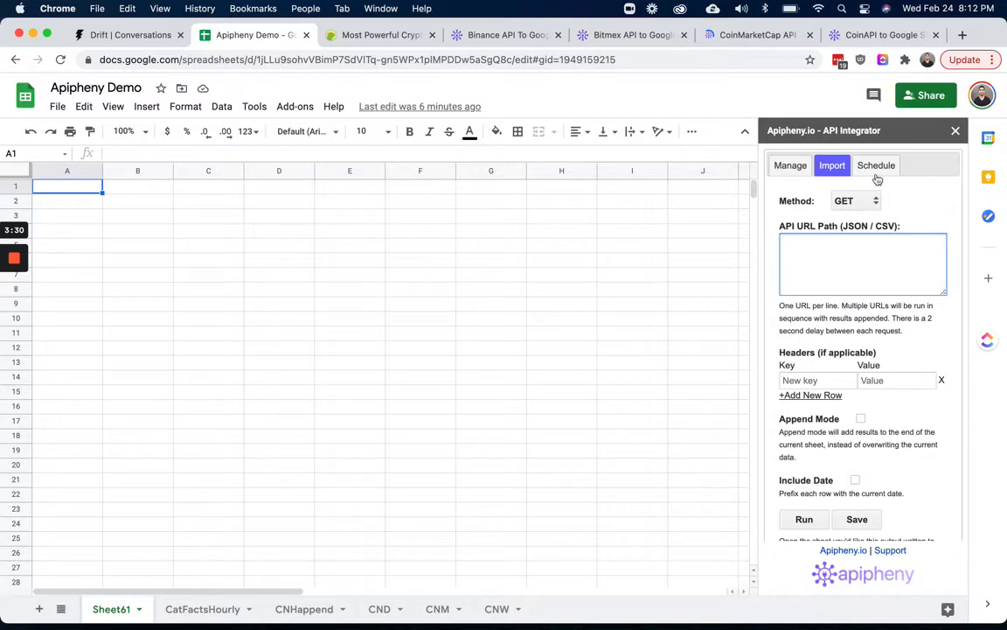
left_click(378, 35)
scroll(358, 270, "up", 10)
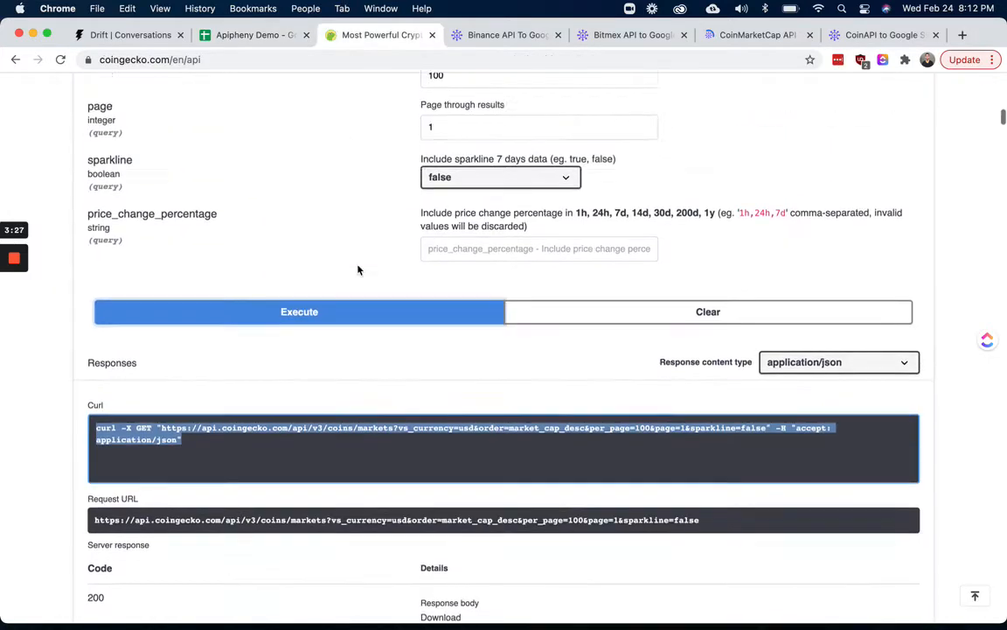
scroll(358, 270, "up", 2)
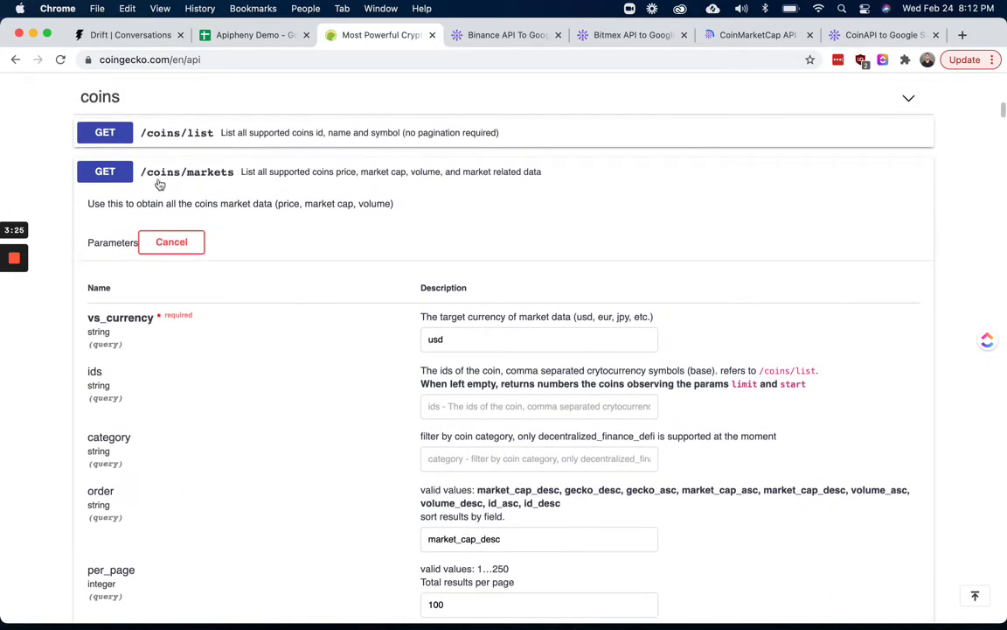
left_click(253, 35)
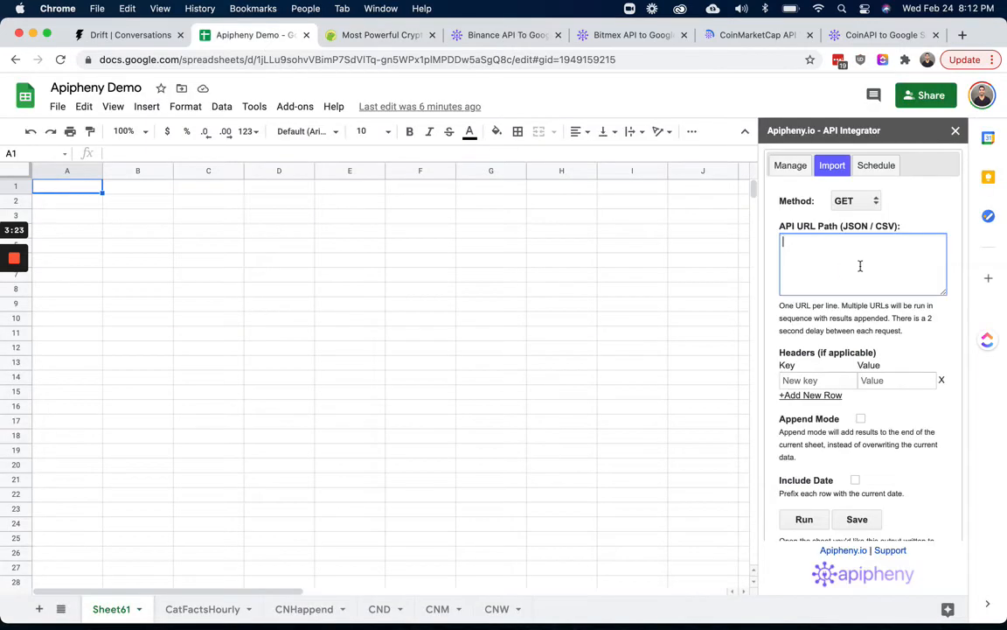
left_click(846, 203)
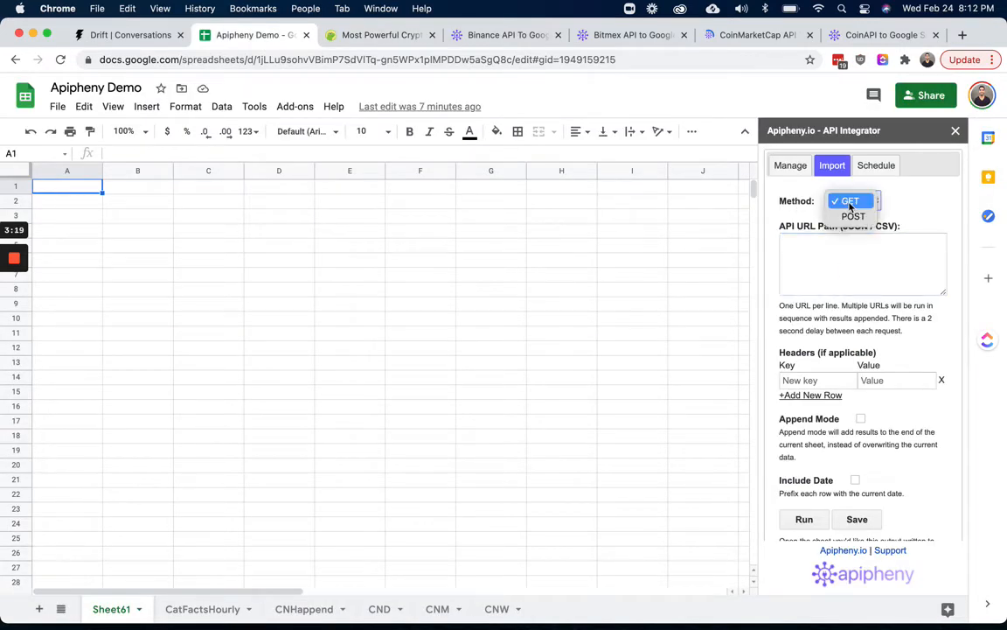
left_click(848, 200)
Return to the API docs and select just the request URL inside the curl command
left_click(332, 35)
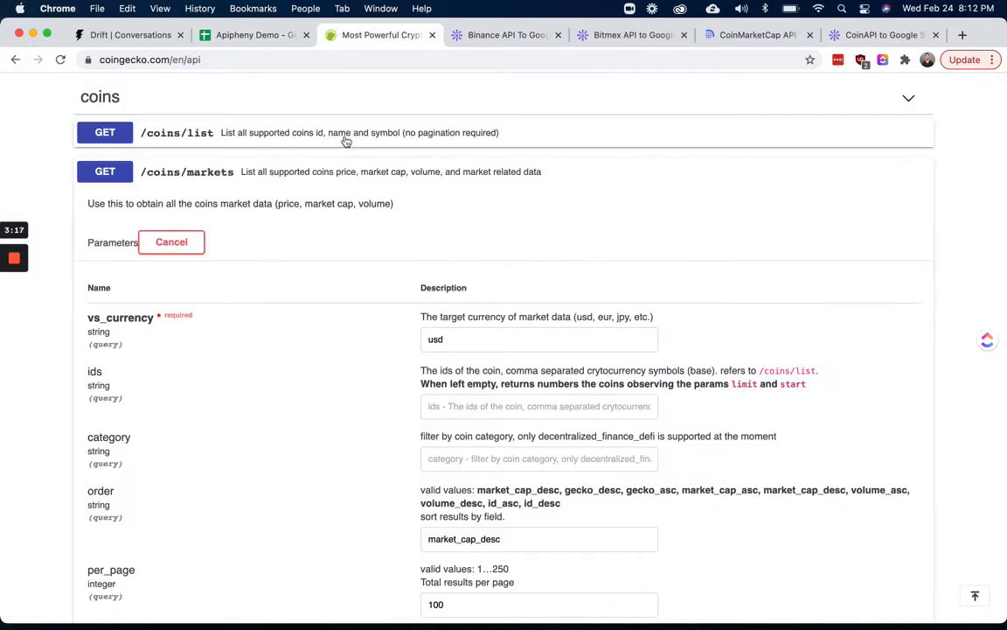
scroll(342, 344, "down", 10)
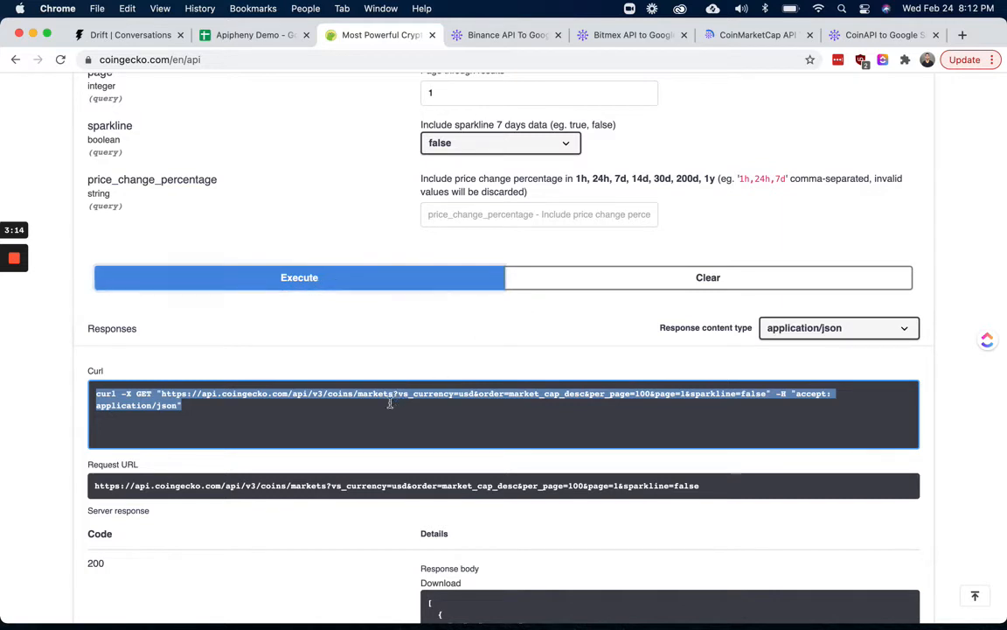
left_click(162, 393)
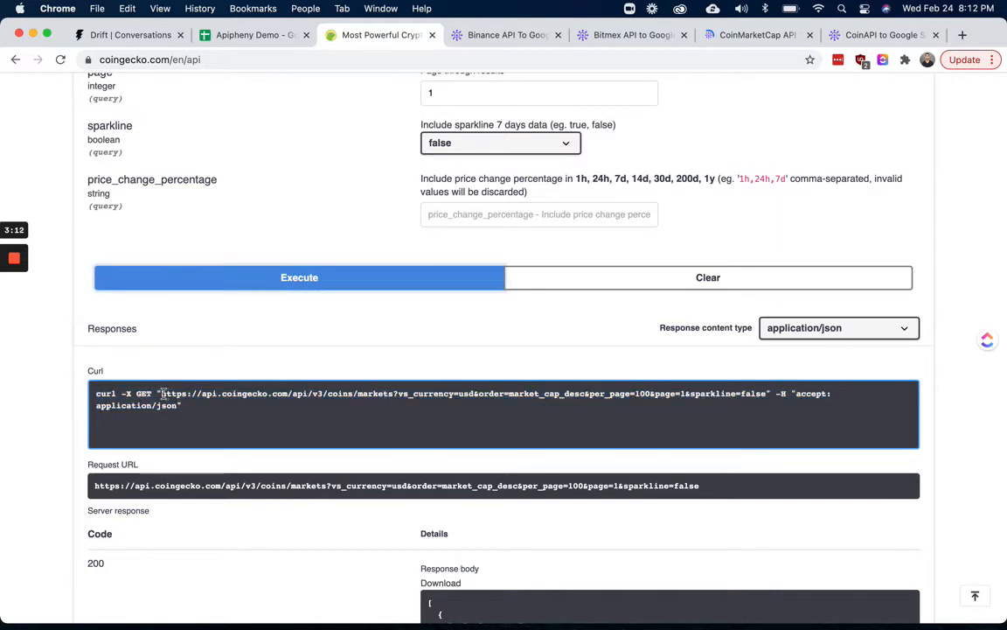
left_click_drag(162, 393, 765, 396)
key("super+c")
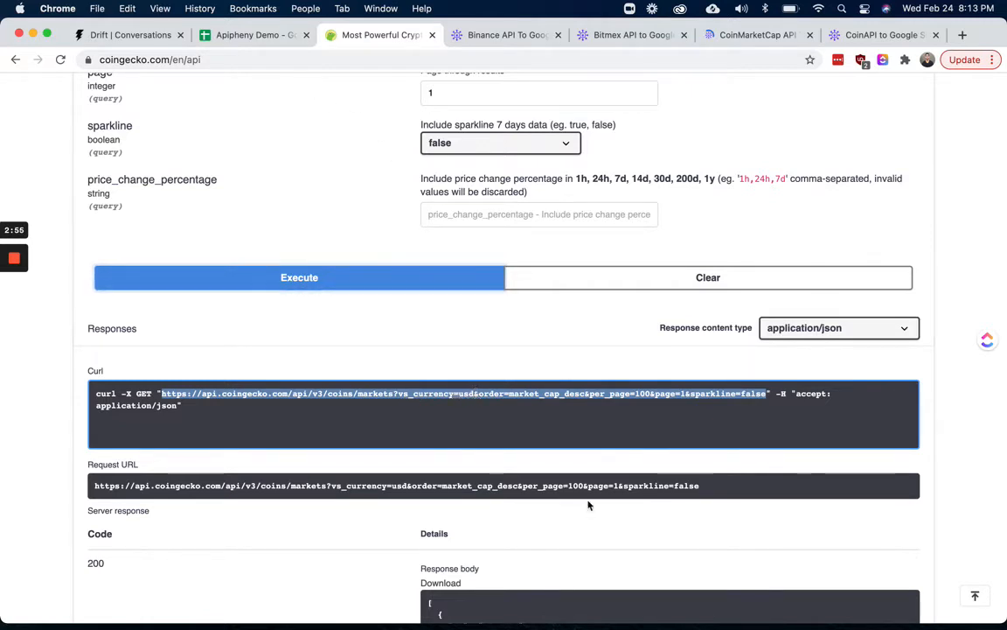
Paste the CoinGecko /coins/markets URL into the API URL Path field of the import panel
left_click(250, 35)
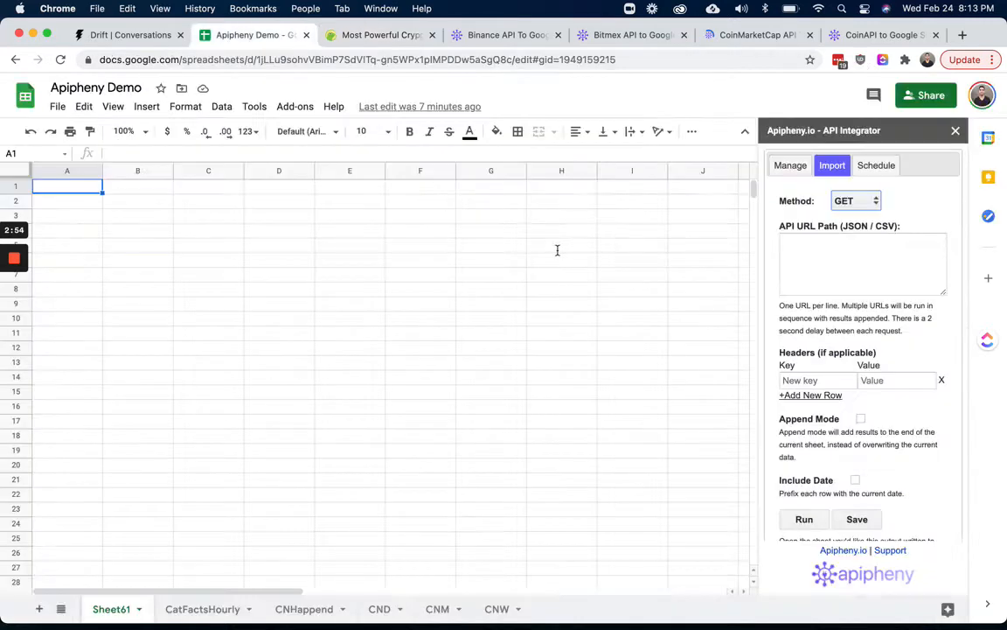
left_click(813, 264)
key("super+v")
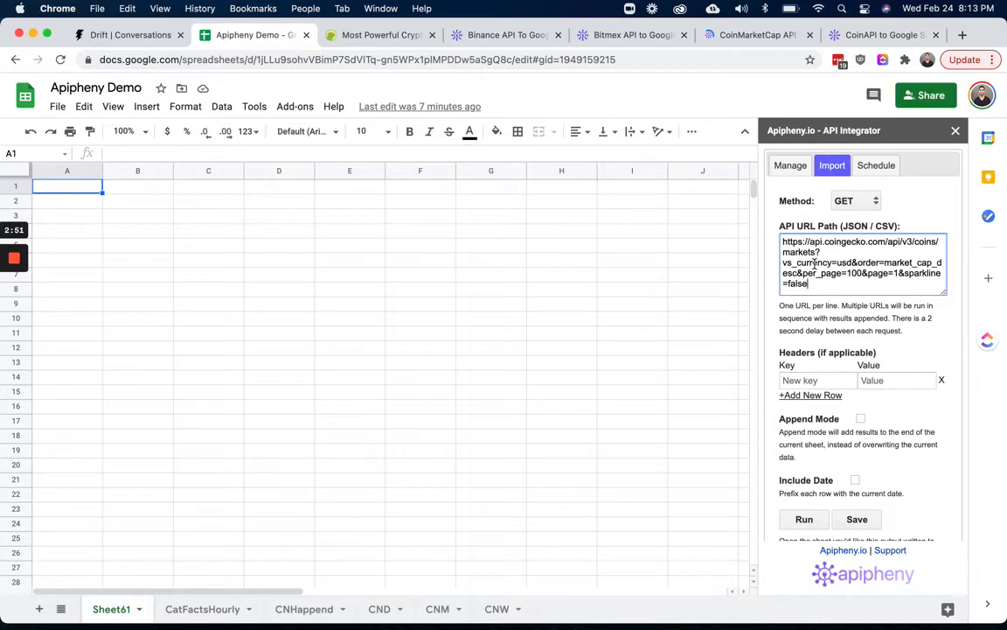
Compare the curl command's accept header with the import panel's Headers section
left_click(350, 36)
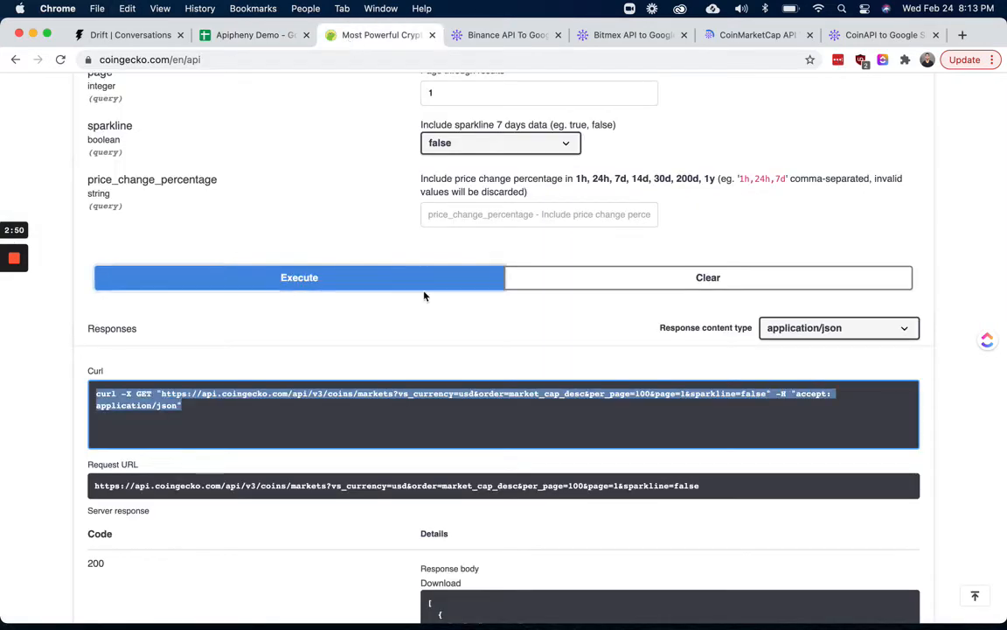
left_click(265, 39)
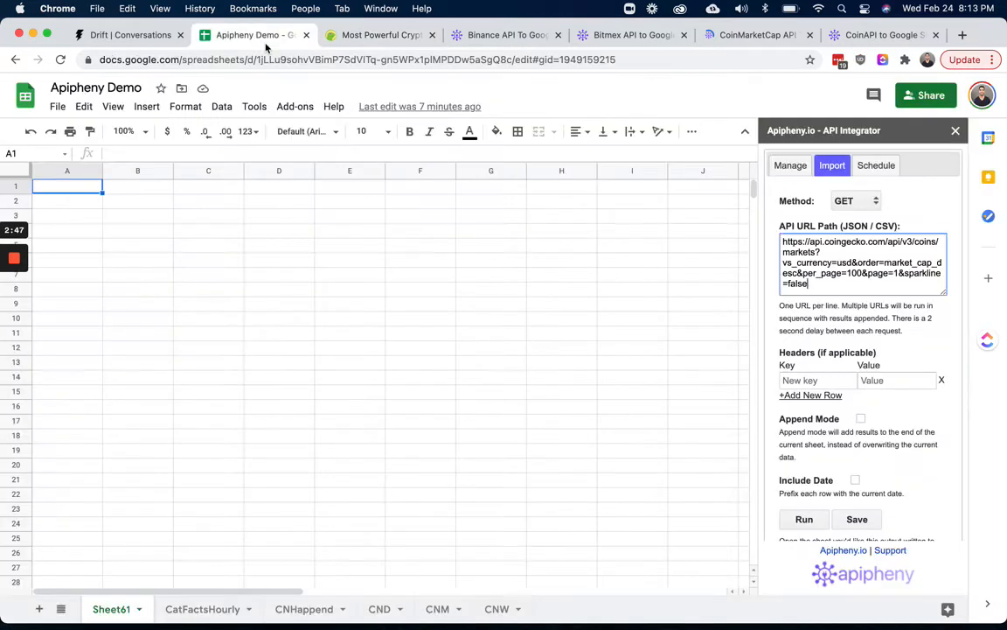
left_click(350, 35)
left_click(623, 384)
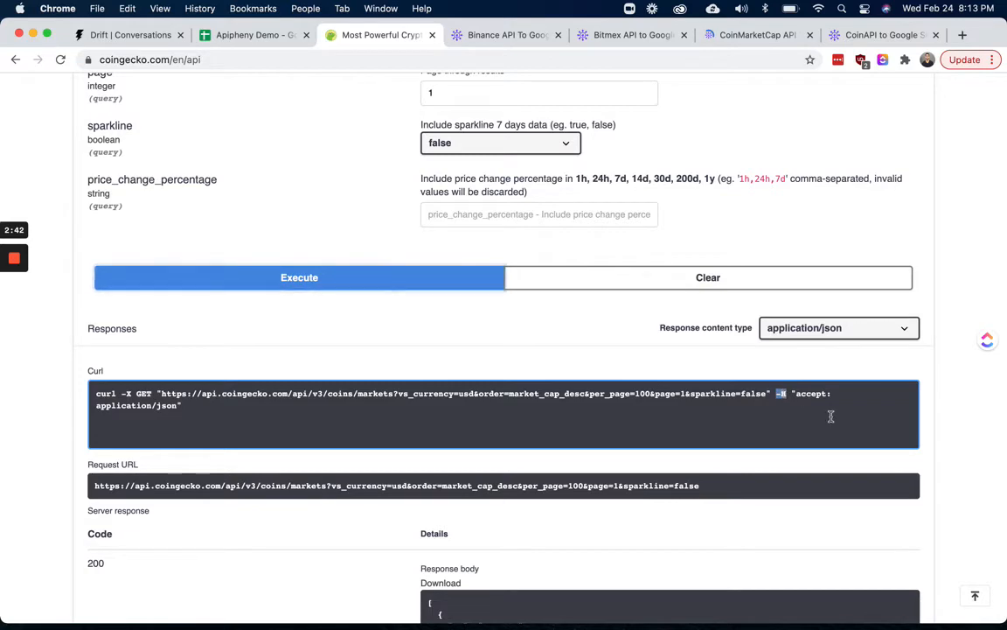
left_click(271, 38)
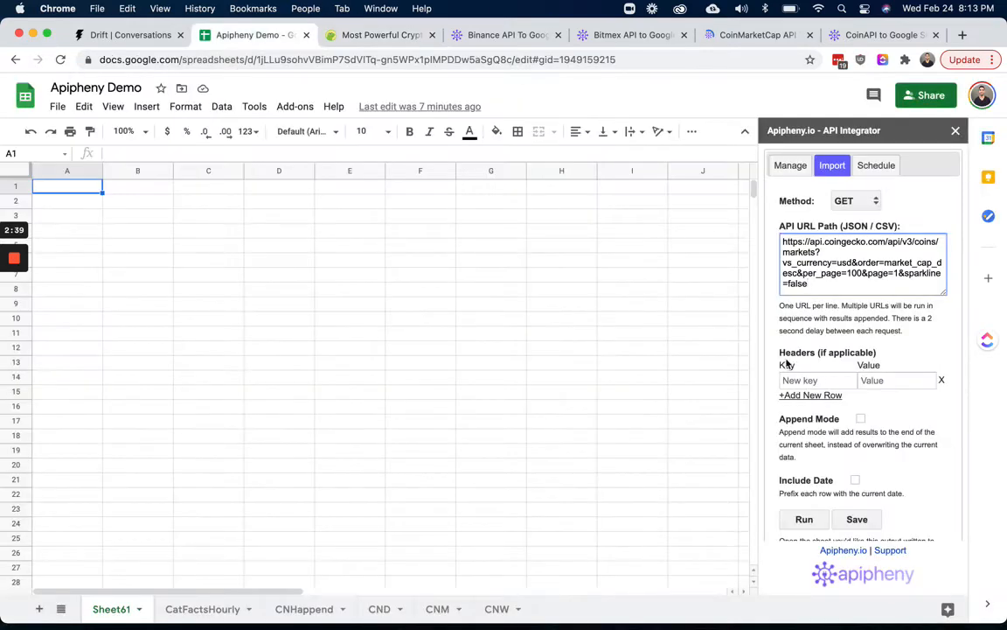
Copy the header name accept from the curl command and paste it as the import panel's header key
left_click_drag(781, 353, 818, 357)
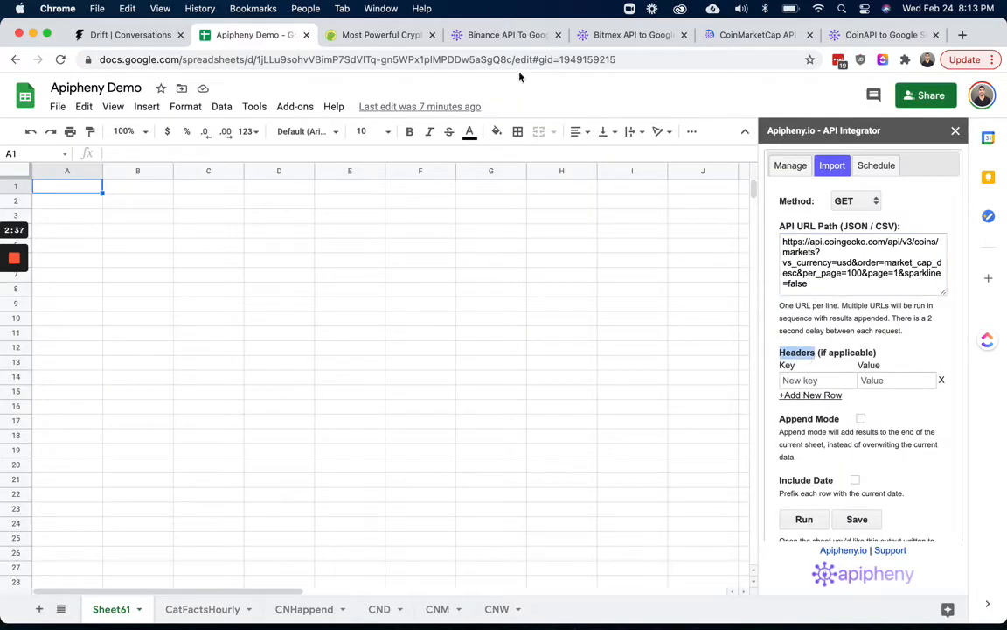
left_click(376, 35)
left_click(779, 393)
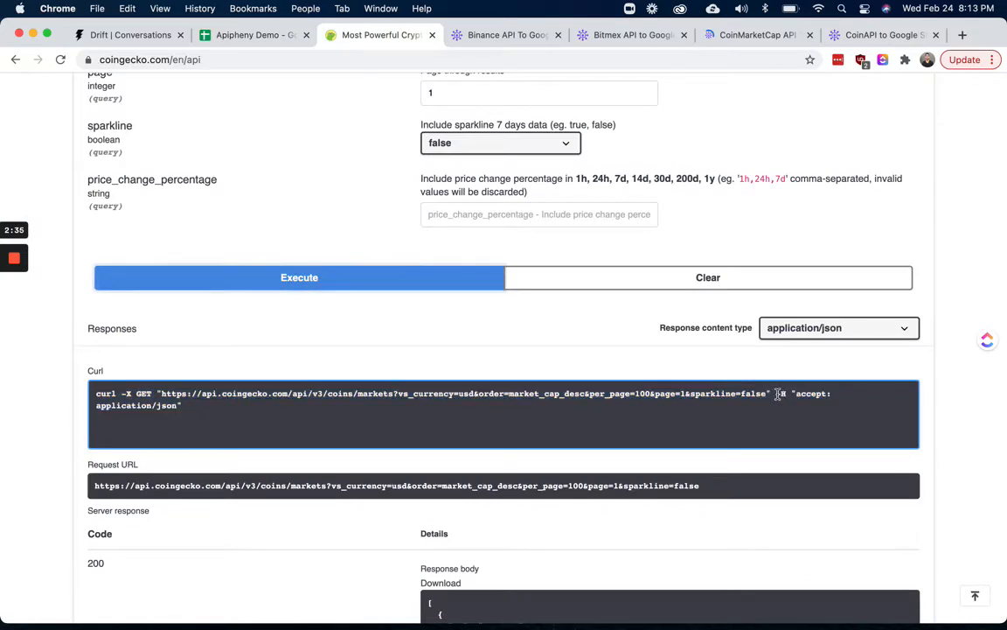
left_click_drag(777, 394, 827, 395)
key("ctrl+c")
left_click(278, 36)
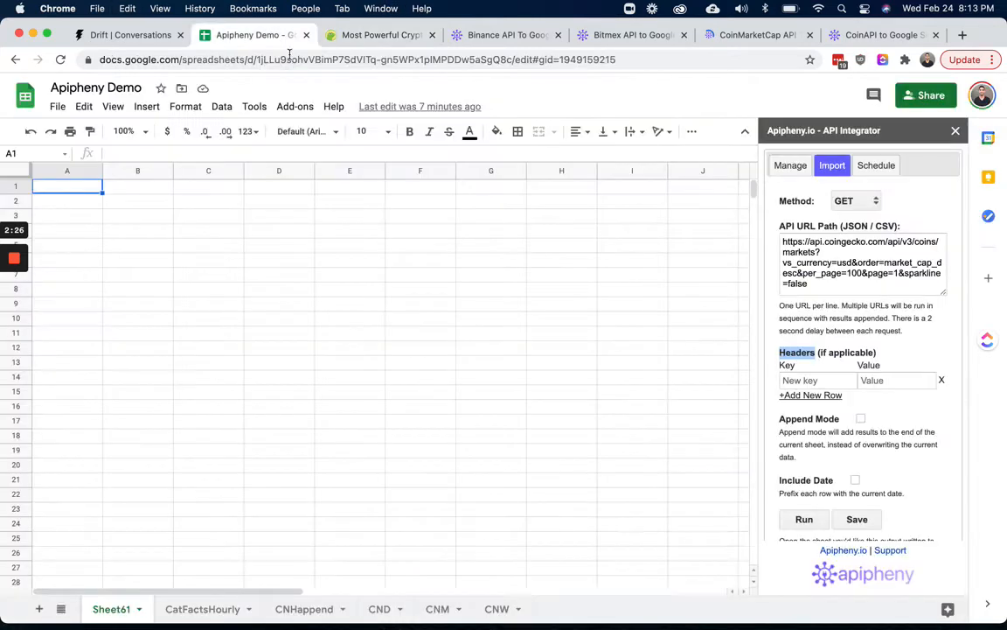
left_click(799, 379)
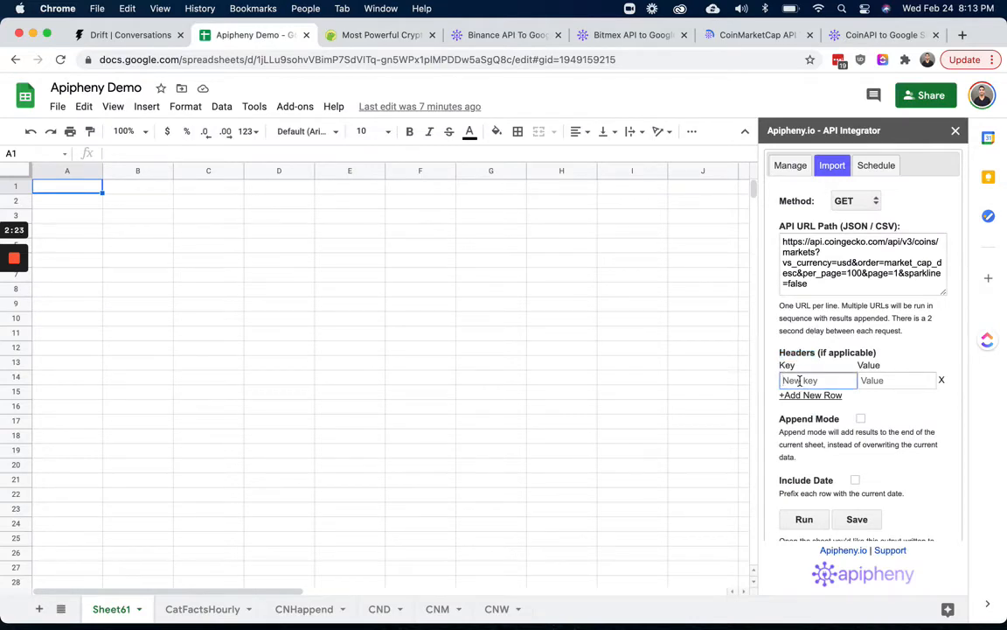
key("ctrl+v")
Copy application/json from the curl command and paste it as the header's value
left_click(360, 37)
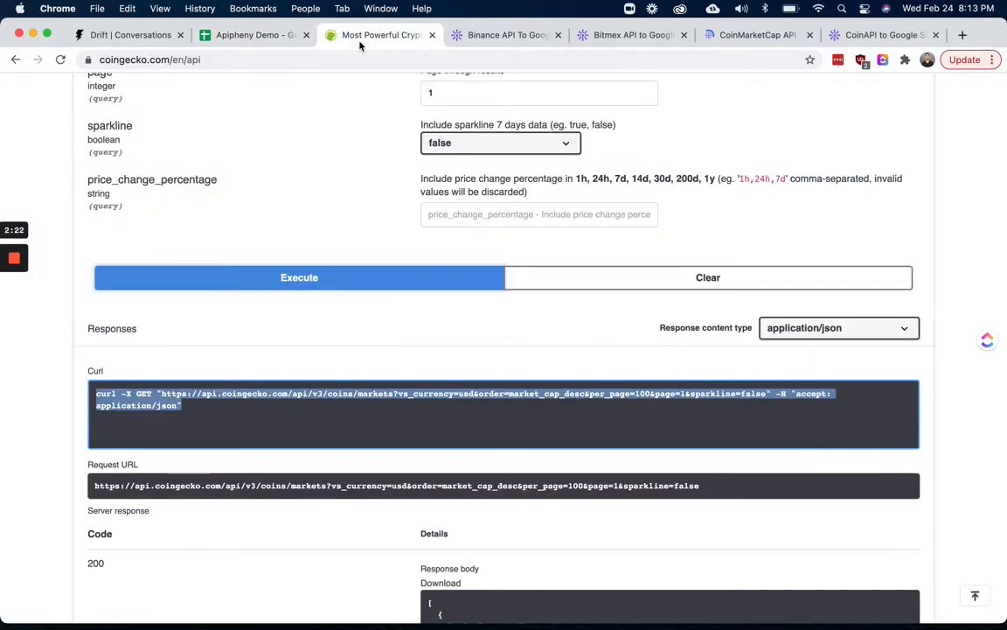
left_click(799, 428)
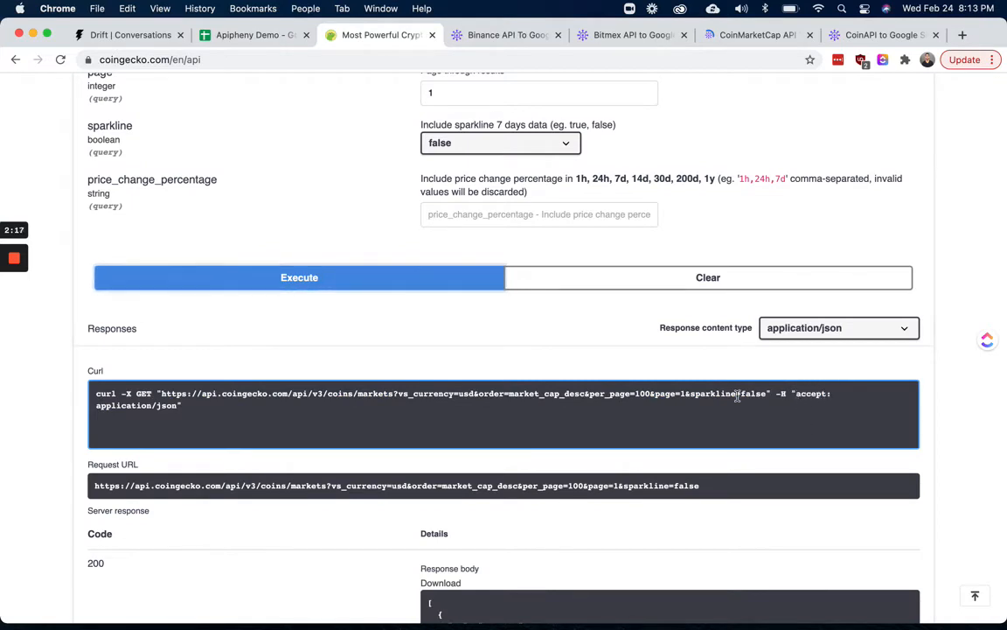
left_click_drag(97, 405, 172, 406)
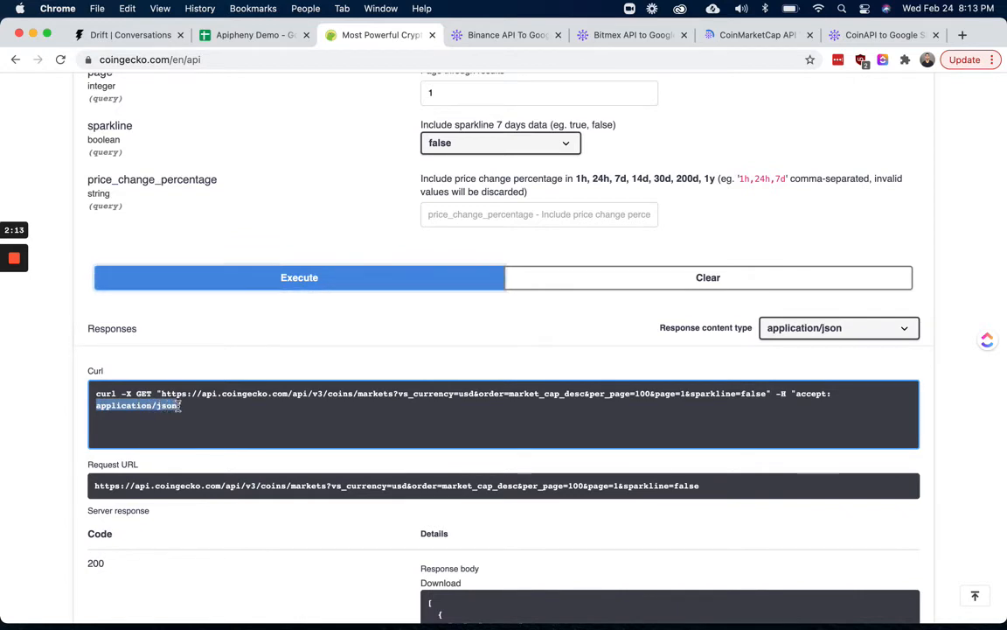
left_click(250, 35)
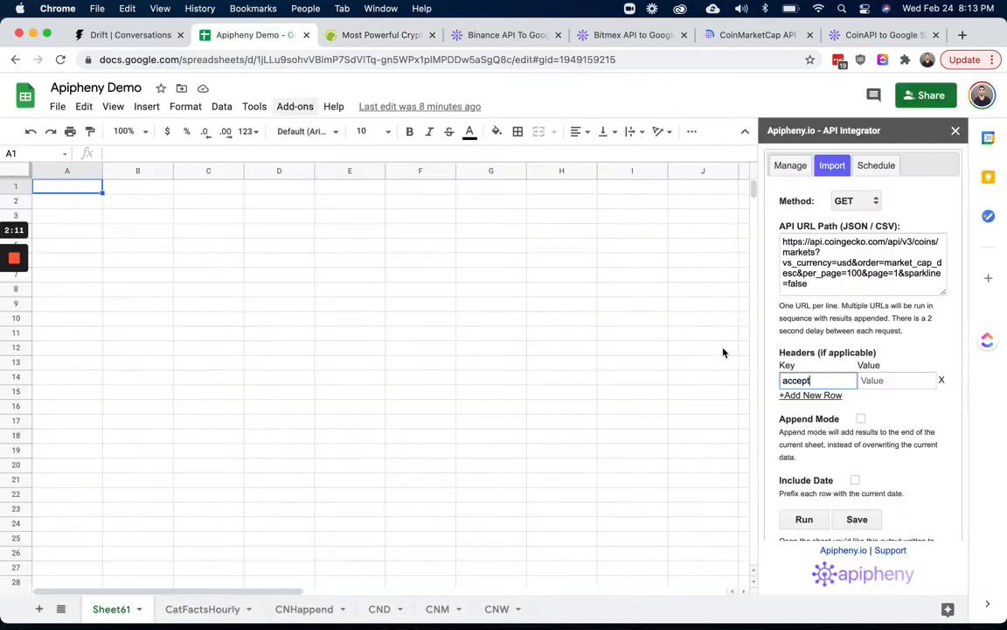
left_click(892, 380)
type("application/json")
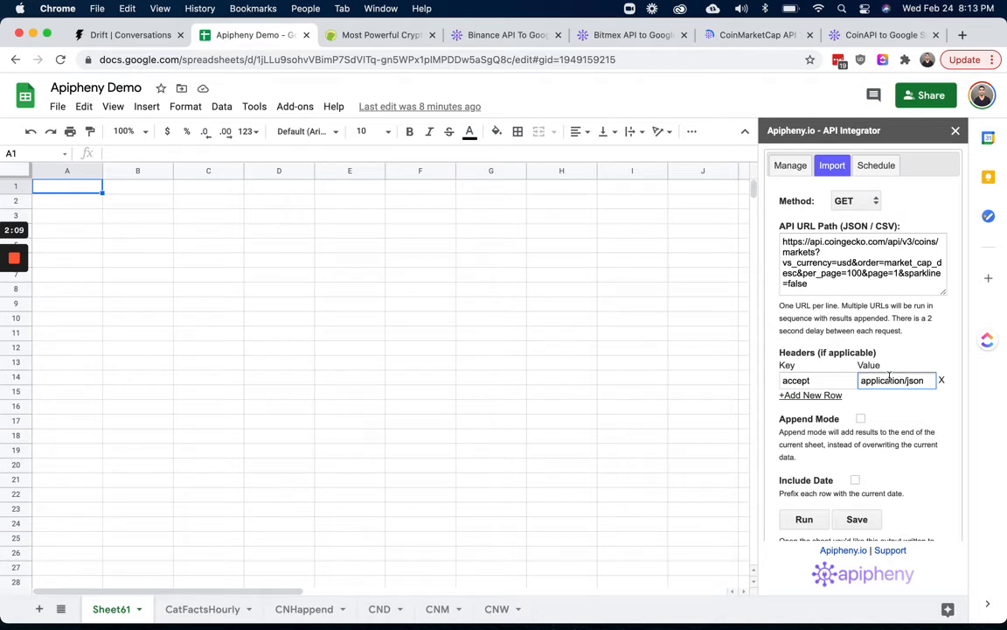
Run the API import into the current sheet
left_click(804, 519)
left_click(873, 408)
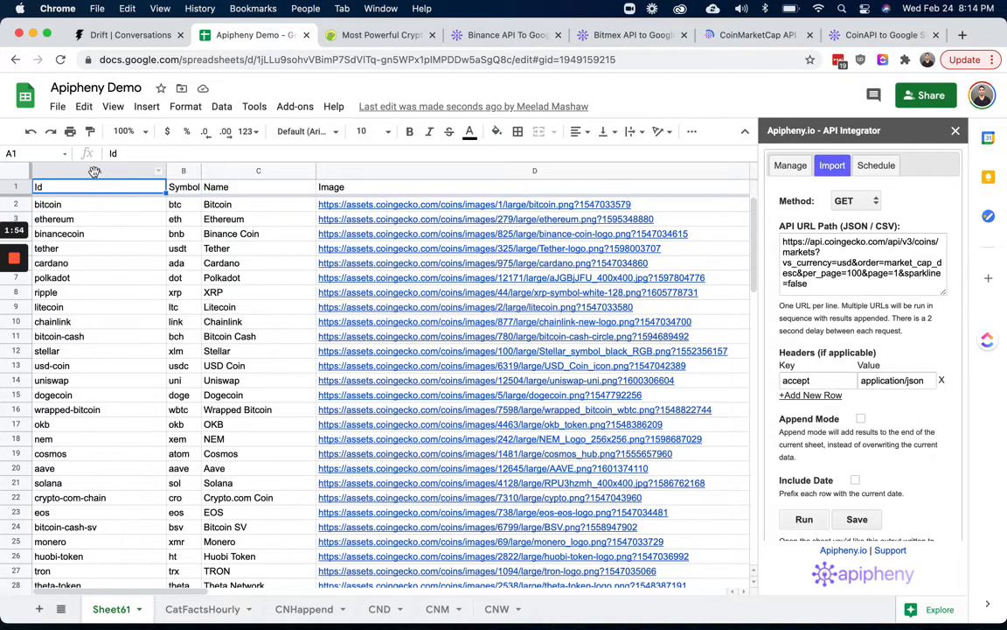
Browse the imported coin market columns and rows in the sheet
left_click(93, 171)
left_click(253, 172)
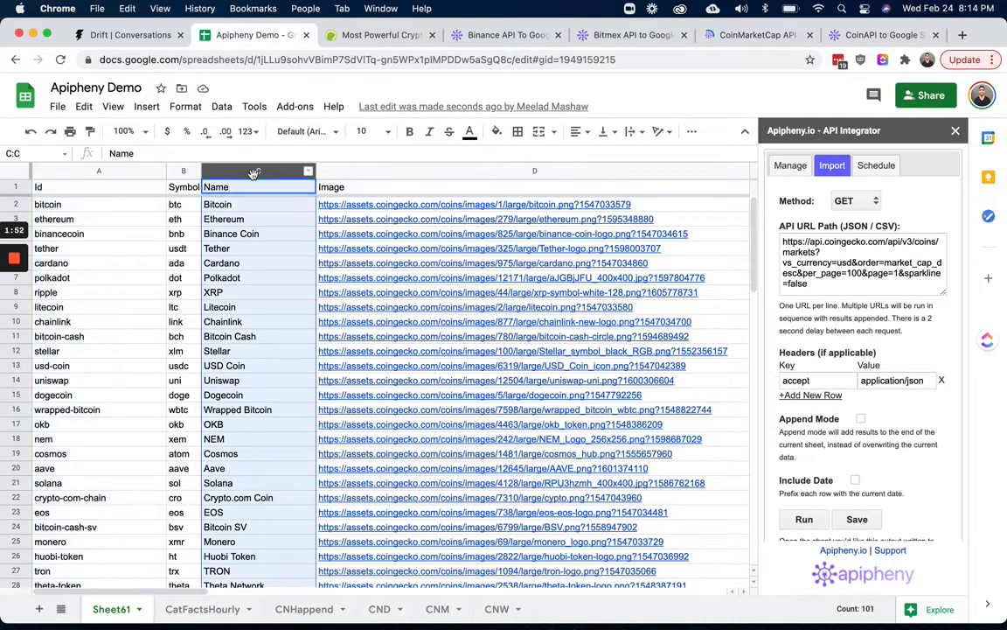
scroll(487, 208, "right", 10)
scroll(487, 208, "left", 8)
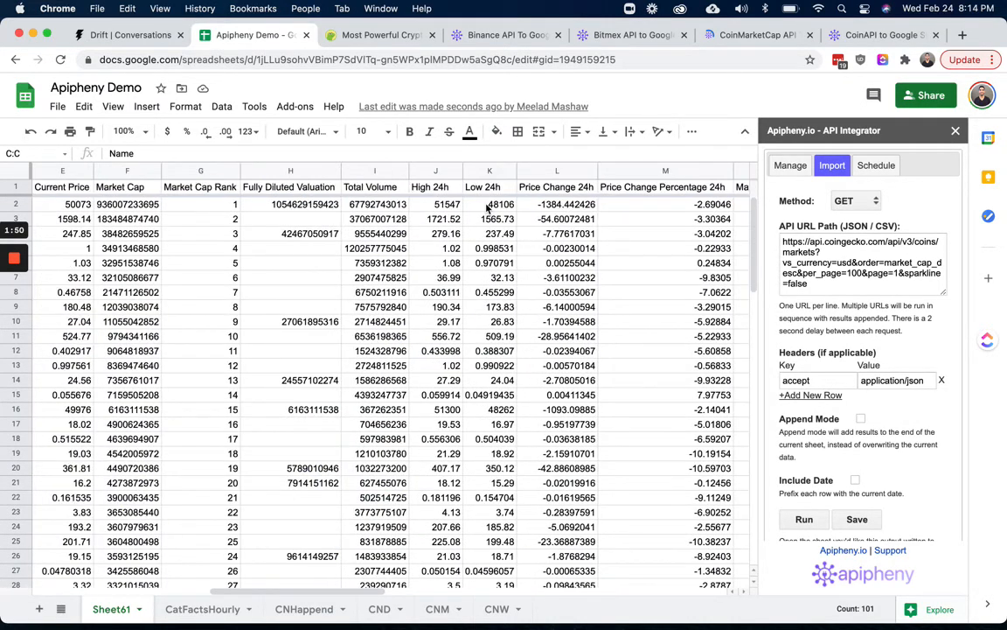
scroll(487, 207, "left", 2)
left_click(616, 172)
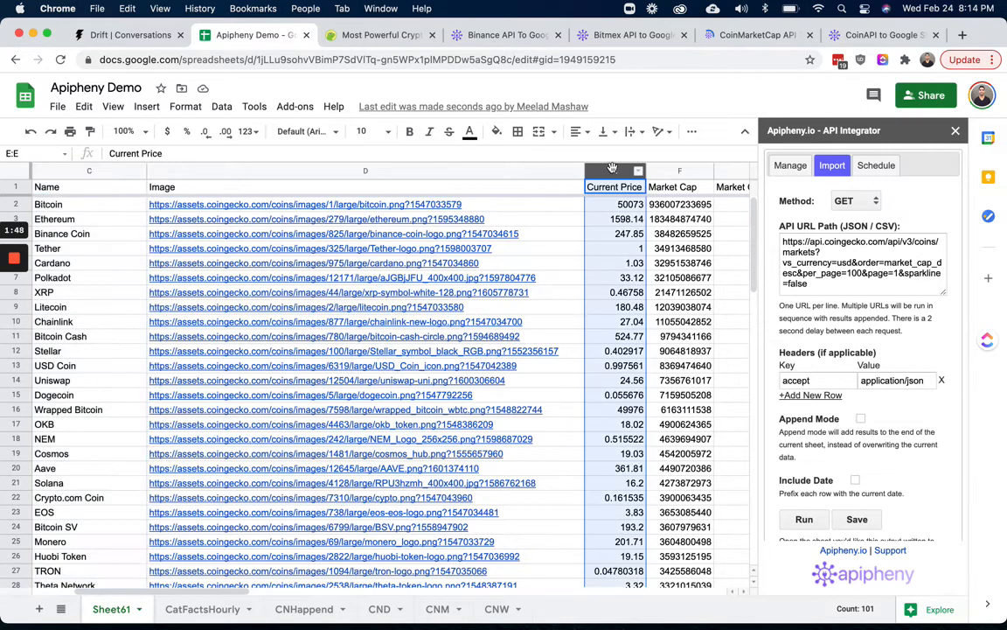
left_click(667, 172)
scroll(652, 270, "right", 2)
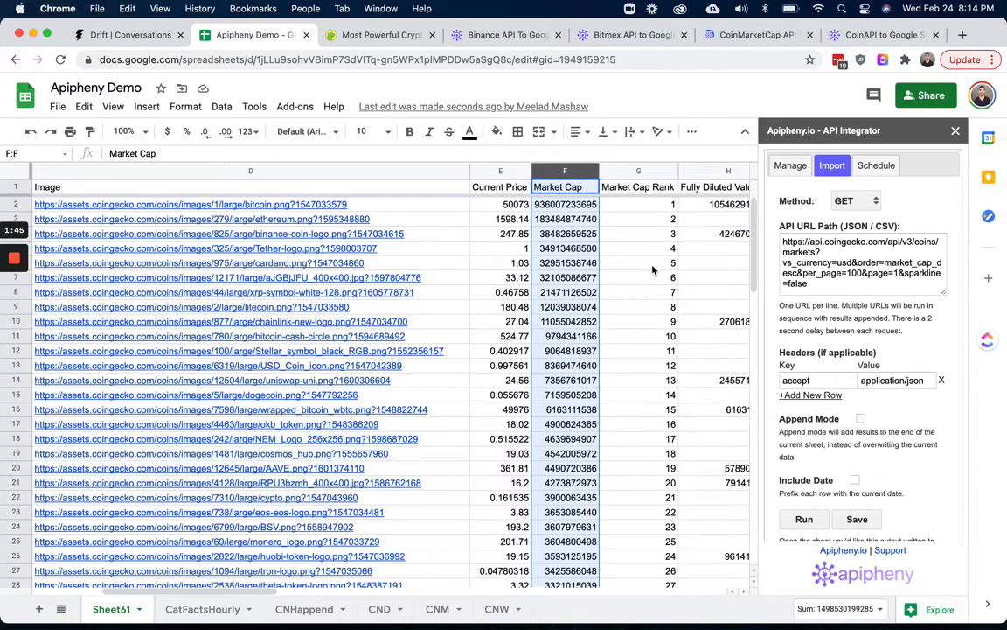
scroll(651, 270, "right", 2)
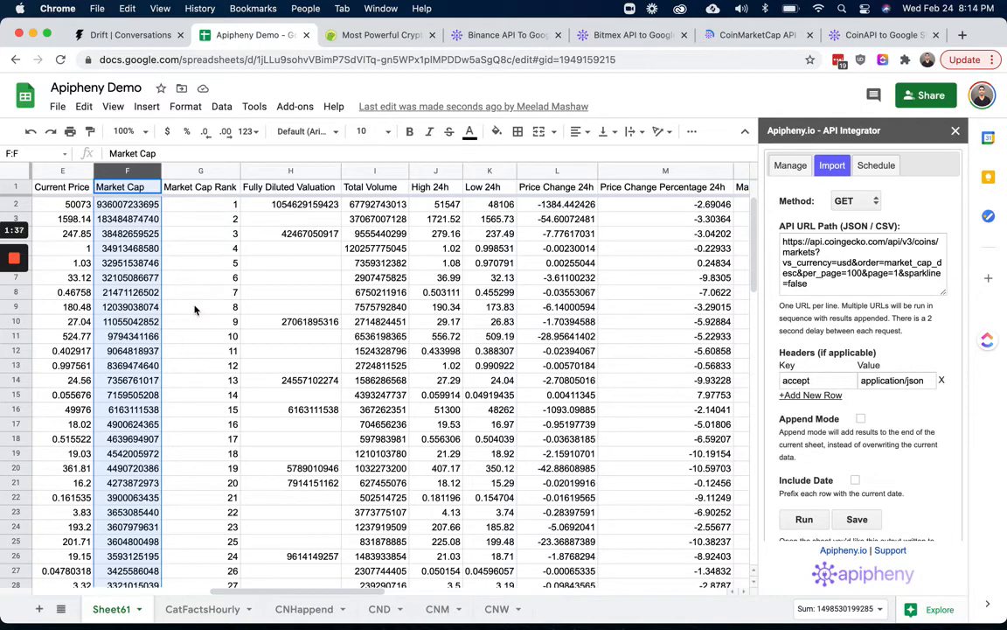
scroll(195, 309, "down", 1)
scroll(146, 255, "down", 5)
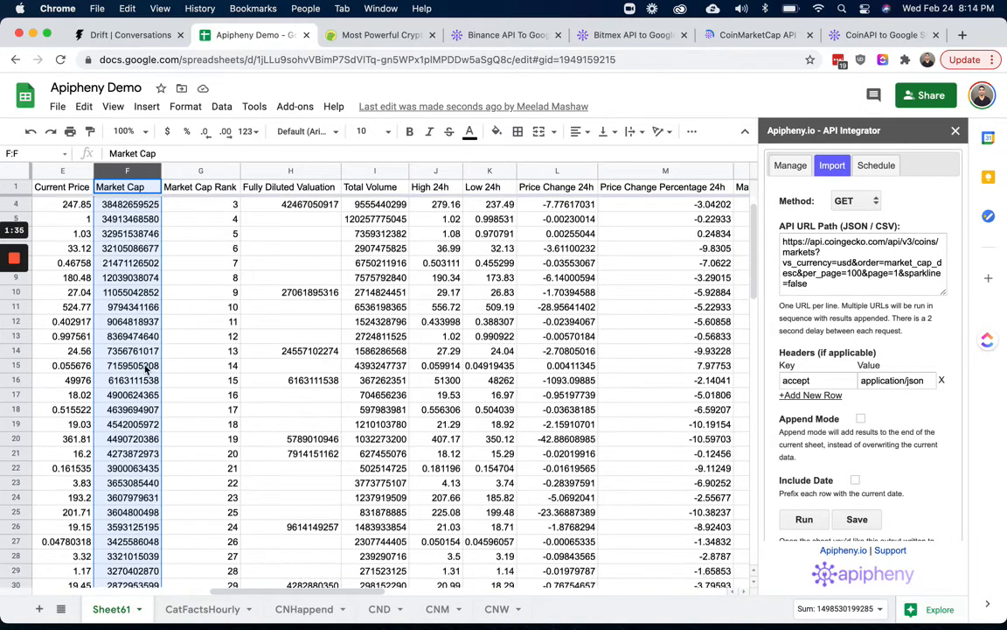
scroll(146, 370, "up", 5)
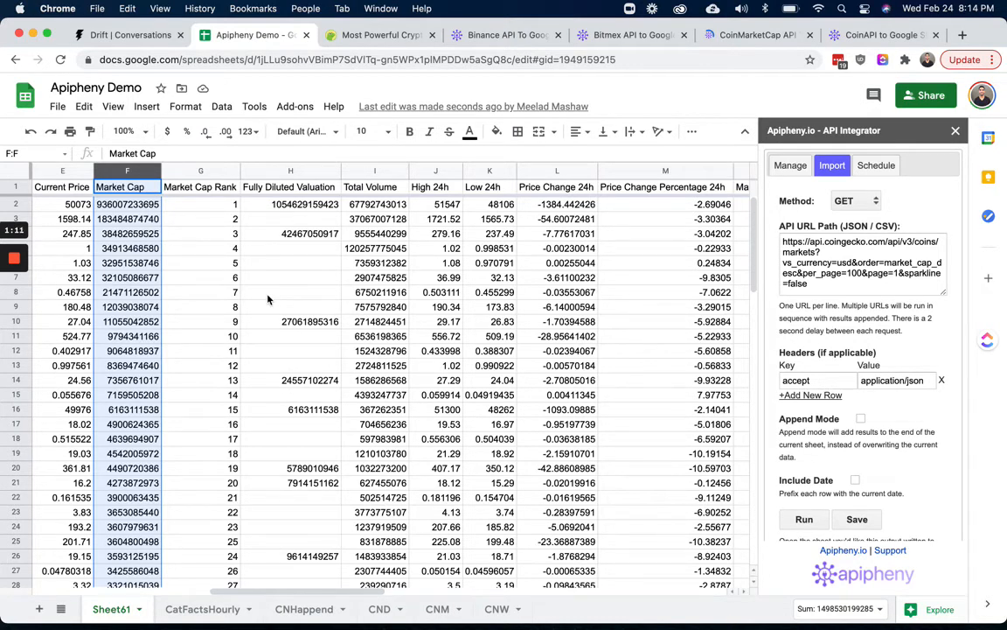
Look through the open CoinGecko docs and Apipheny crypto tutorial tabs
left_click(372, 37)
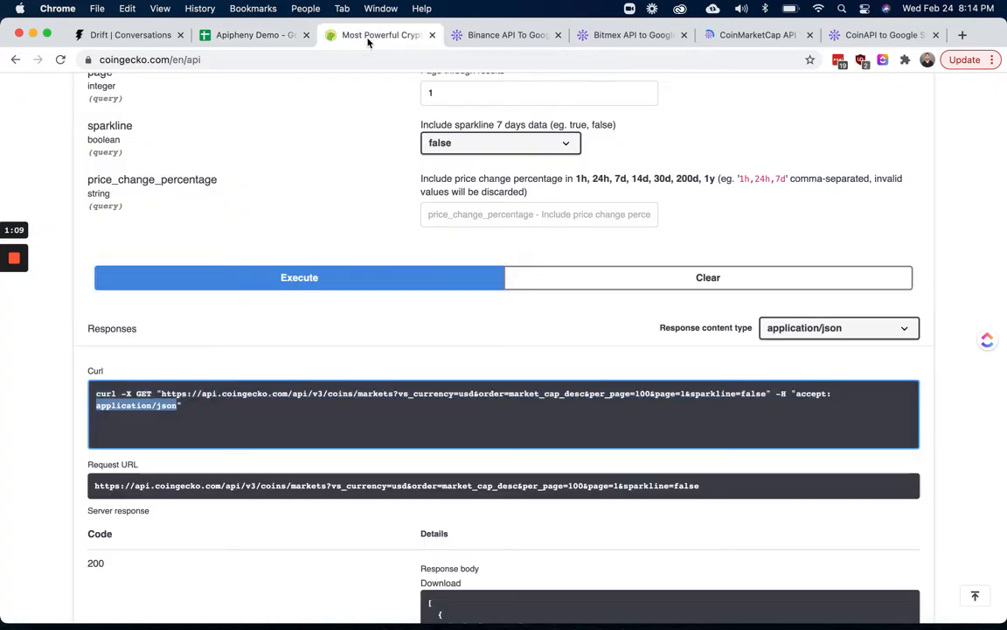
scroll(322, 227, "up", 1)
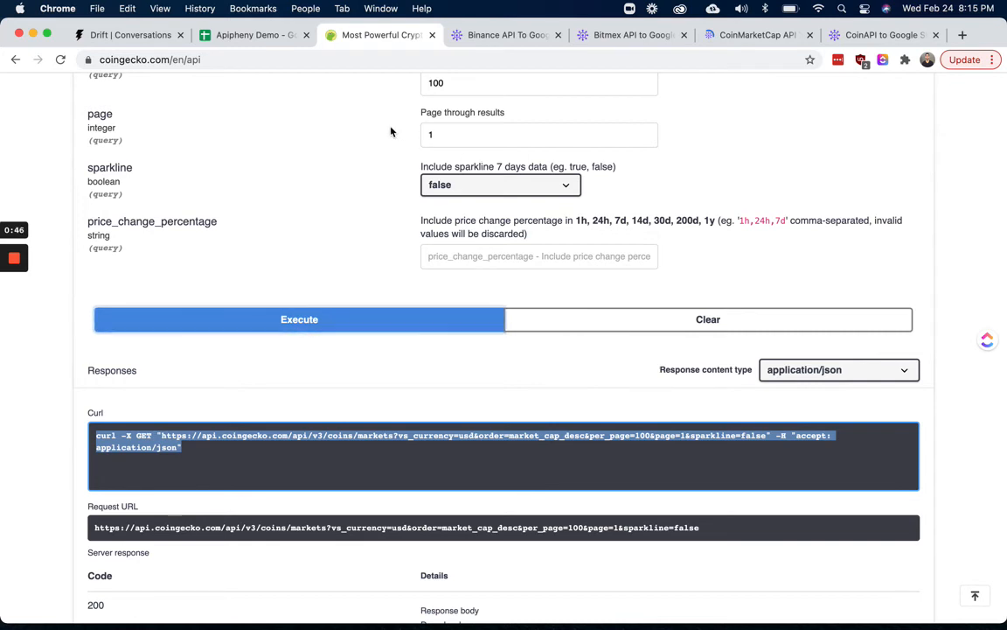
left_click(504, 36)
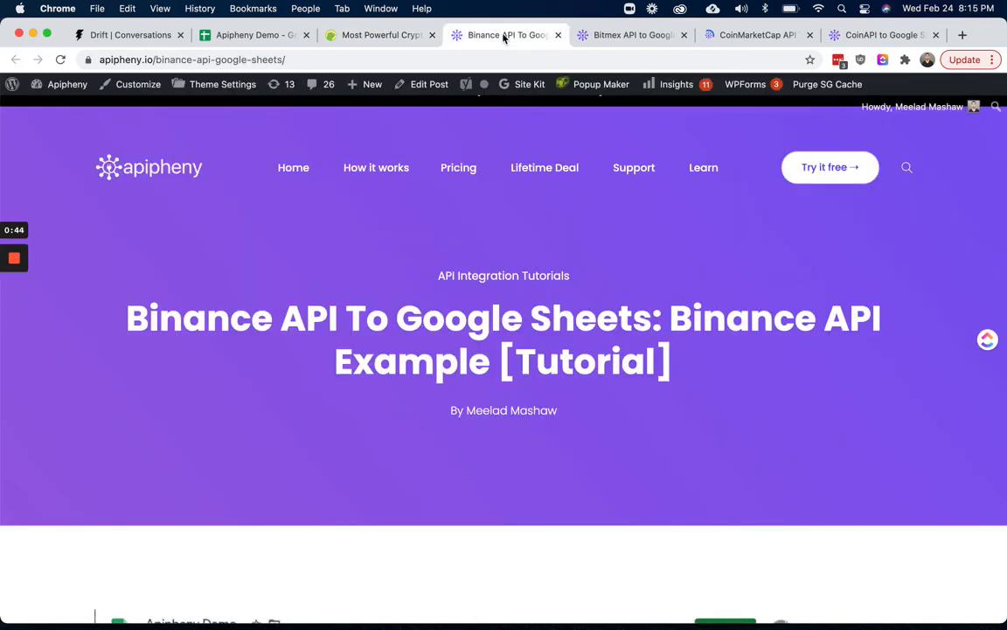
left_click(609, 37)
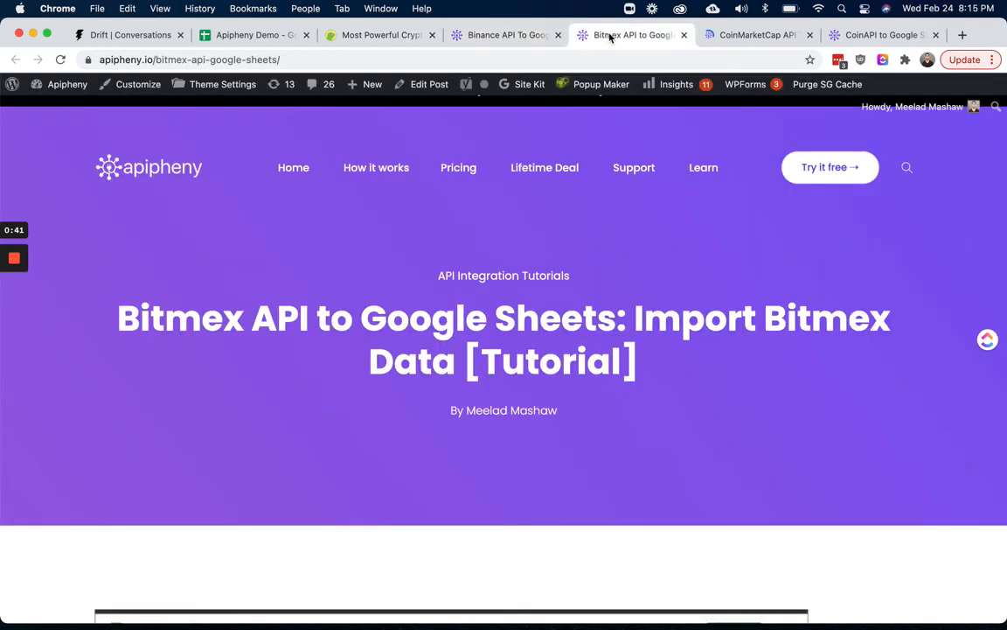
left_click(770, 38)
left_click(896, 37)
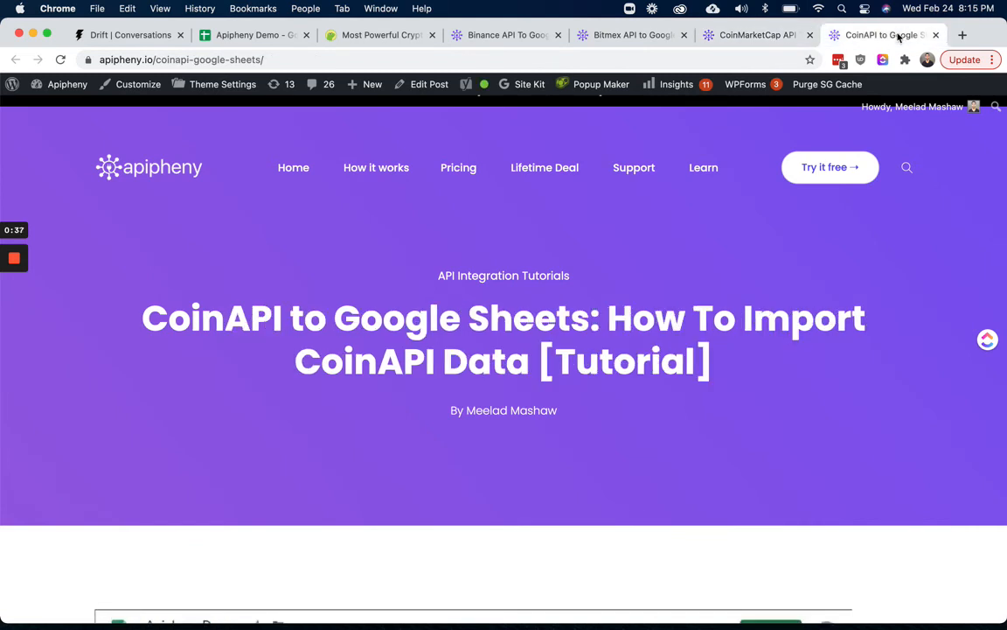
Open the API Integration Tutorials page from the site's Learn menu and browse its list of APIs
left_click_drag(139, 315, 281, 317)
left_click(262, 288)
mouse_move(706, 168)
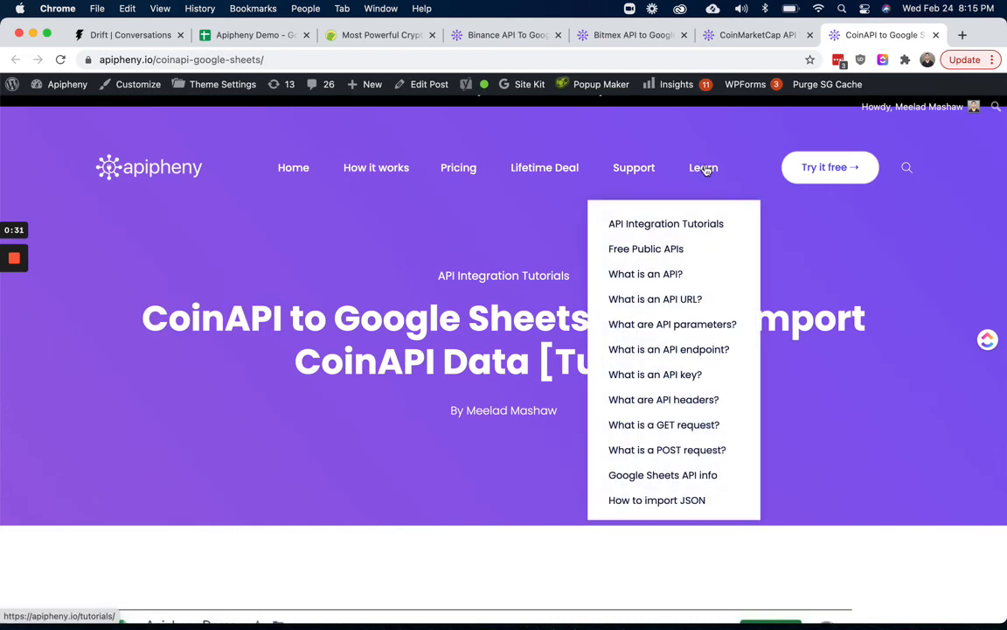
left_click(663, 233)
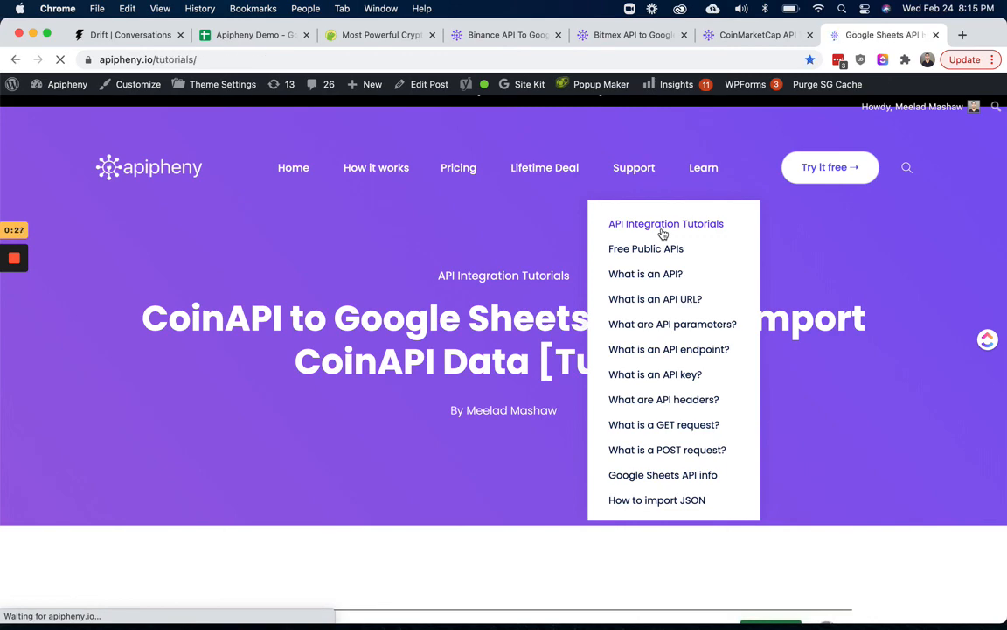
scroll(477, 483, "down", 10)
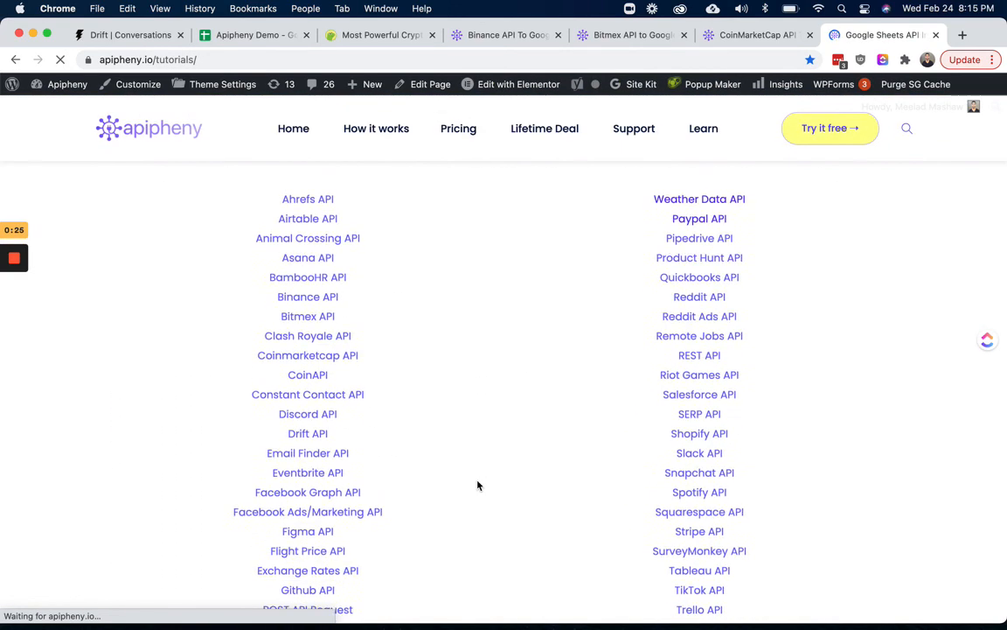